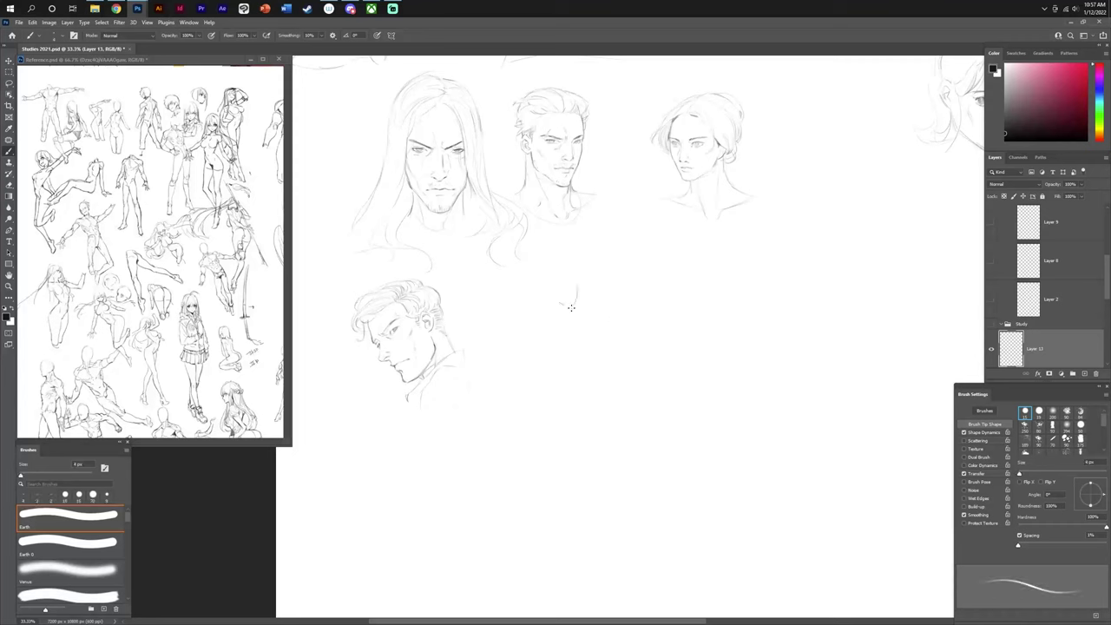
- Sketch the head, neck and first torso line of a standing female figure beside the curly-haired man's head
mouse_move(557, 302)
left_mouse_down()
mouse_move(550, 310)
mouse_move(569, 310)
mouse_move(558, 313)
mouse_move(580, 304)
mouse_move(564, 279)
mouse_move(555, 299)
mouse_move(569, 313)
mouse_move(568, 382)
left_mouse_up()
key("e")
key("b")
key("e")
key("b")
- Outline the standing female figure's waist, hips and one thigh, cleaning up stray lines
mouse_move(550, 343)
left_mouse_down()
mouse_move(572, 315)
mouse_move(580, 343)
mouse_move(558, 347)
mouse_move(584, 363)
mouse_move(546, 366)
left_mouse_up()
mouse_move(581, 339)
left_mouse_down()
mouse_move(582, 361)
mouse_move(564, 367)
left_mouse_up()
mouse_move(582, 362)
left_mouse_down()
mouse_move(545, 369)
mouse_move(578, 363)
mouse_move(568, 386)
mouse_move(547, 386)
mouse_move(552, 367)
mouse_move(555, 418)
left_mouse_up()
key("e")
key("b")
left_click_drag(546, 372, 541, 425)
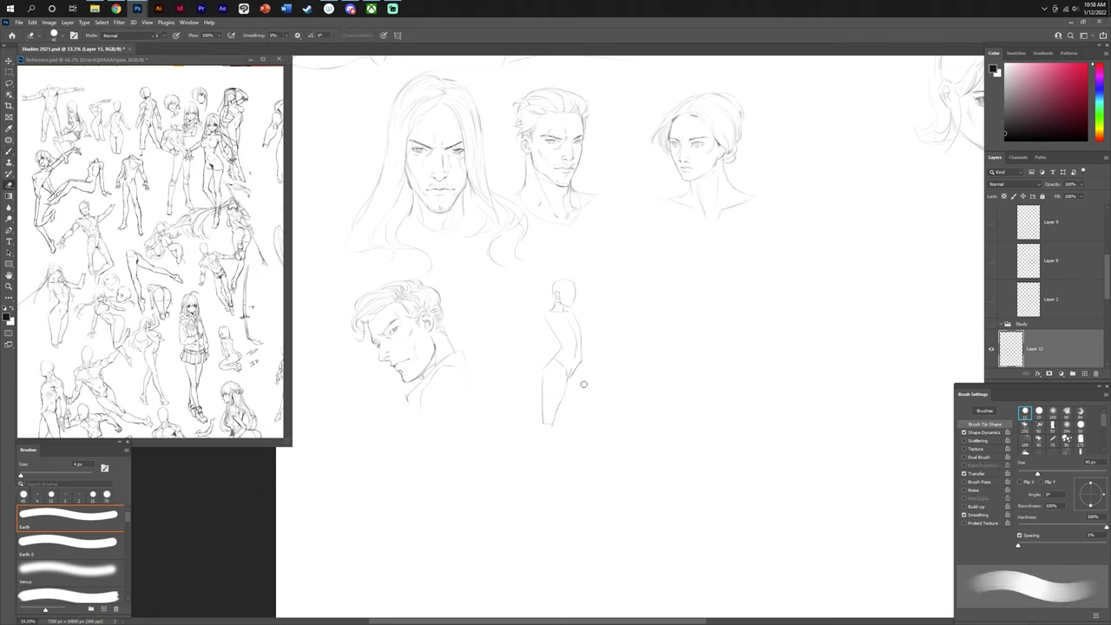
- Draw the standing female figure's other thigh and erase the excess around its knee
mouse_move(583, 364)
left_mouse_down()
mouse_move(575, 422)
mouse_move(564, 416)
left_mouse_up()
key("e")
left_click_drag(580, 403, 574, 422)
key("b")
- Add the chest, shoulder and arm to the standing female figure and firm up the torso contour
left_click_drag(574, 320, 583, 331)
left_click_drag(576, 326, 566, 336)
key("e")
key("b")
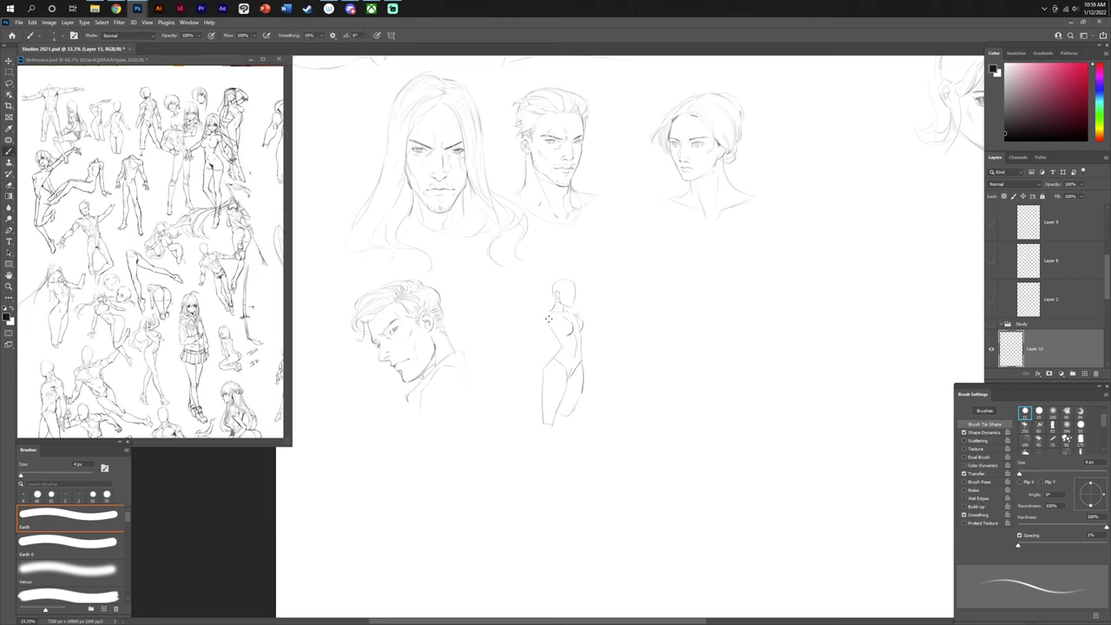
mouse_move(539, 314)
left_mouse_down()
mouse_move(554, 350)
mouse_move(580, 366)
left_mouse_up()
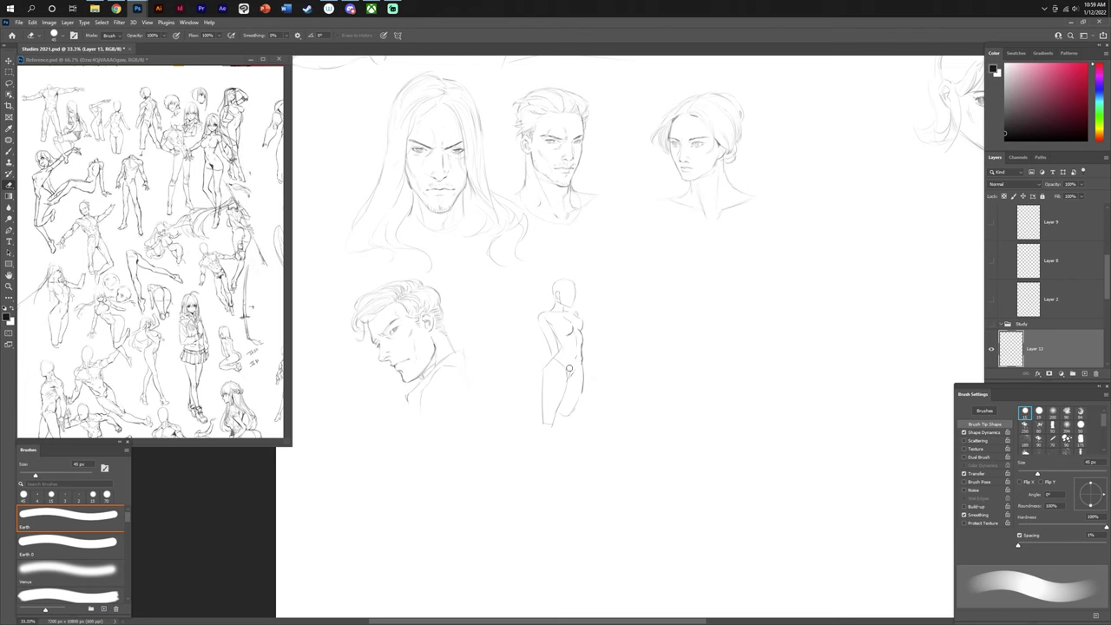
- Draw both lower legs and feet of the standing female figure
mouse_move(561, 402)
left_mouse_down()
mouse_move(543, 467)
mouse_move(547, 517)
mouse_move(578, 482)
left_mouse_up()
left_click_drag(587, 489, 555, 488)
left_click_drag(545, 418, 535, 503)
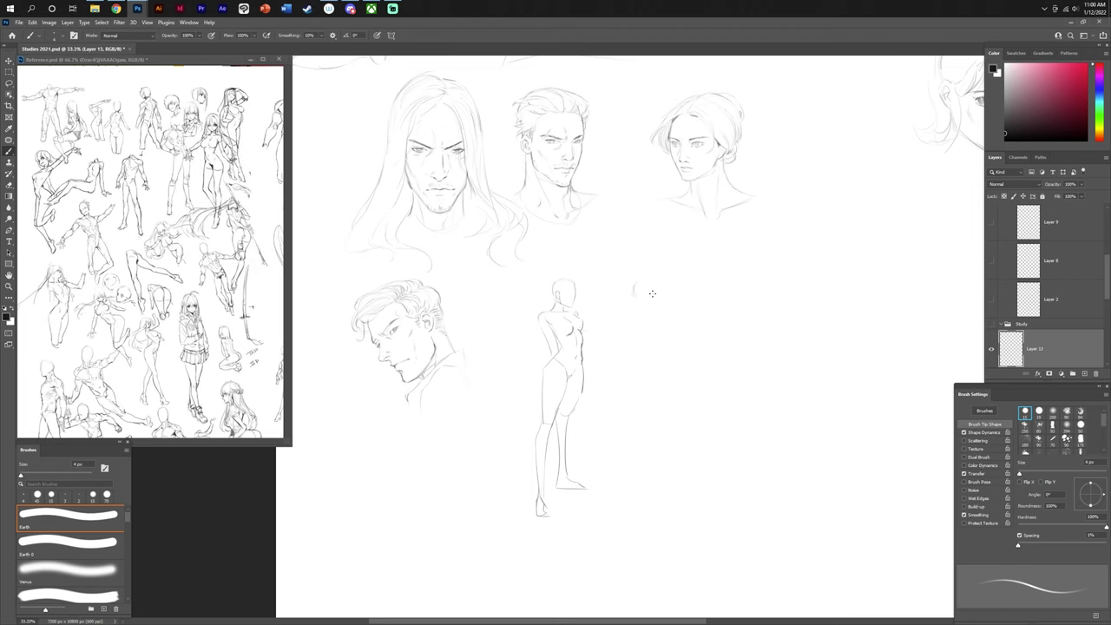
- Sketch the head, shoulders and slanted torso line of a second, leaning female figure beside the standing one
mouse_move(638, 305)
left_mouse_down()
mouse_move(654, 300)
mouse_move(649, 285)
mouse_move(652, 308)
mouse_move(633, 316)
mouse_move(665, 345)
left_mouse_up()
key("e")
key("b")
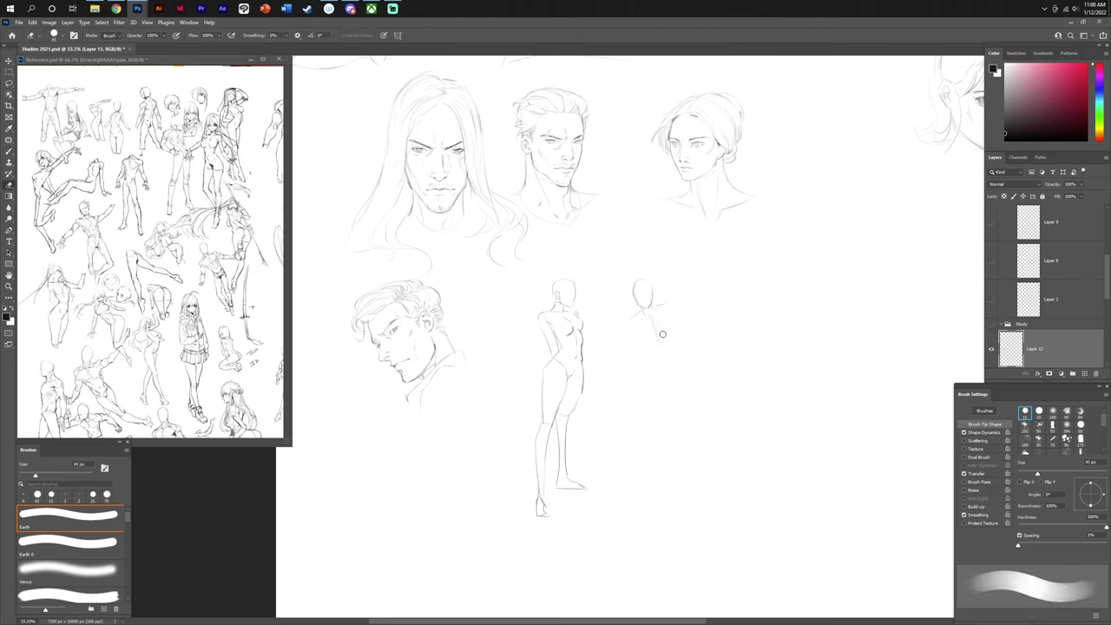
left_click_drag(675, 361, 695, 381)
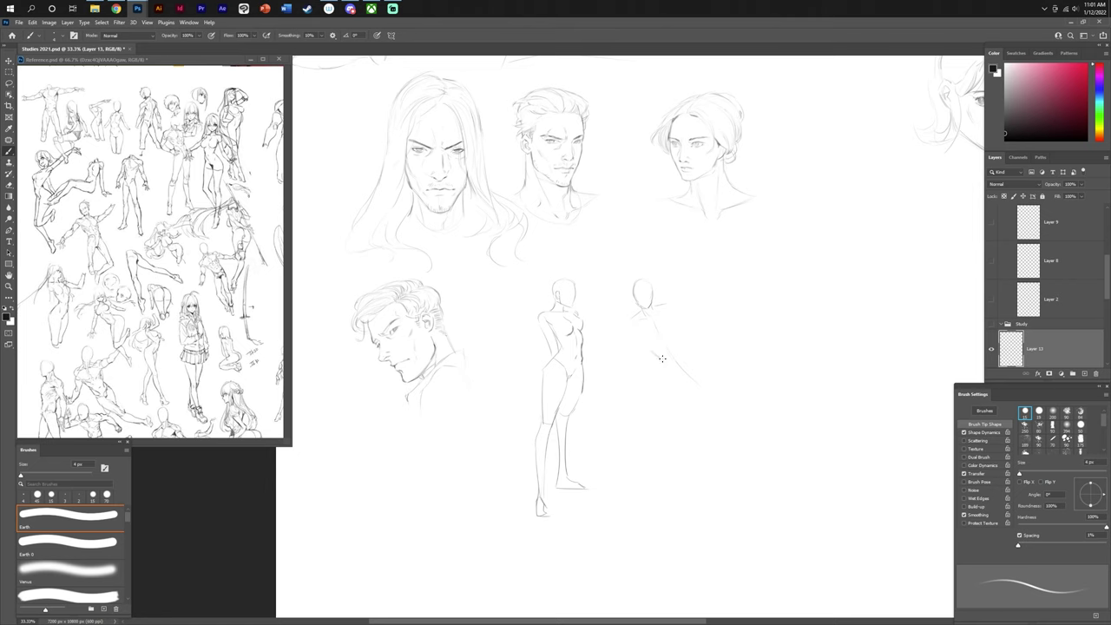
- Draw the leaning female figure's waist, chest and both arms, one reaching down and one stretched backwards
mouse_move(651, 350)
left_mouse_down()
mouse_move(694, 376)
mouse_move(680, 342)
mouse_move(711, 349)
left_mouse_up()
key("e")
key("b")
mouse_move(656, 326)
left_mouse_down()
mouse_move(666, 349)
mouse_move(682, 345)
left_mouse_up()
mouse_move(670, 318)
left_mouse_down()
mouse_move(675, 335)
mouse_move(675, 304)
mouse_move(698, 326)
mouse_move(638, 336)
left_mouse_up()
key("e")
key("b")
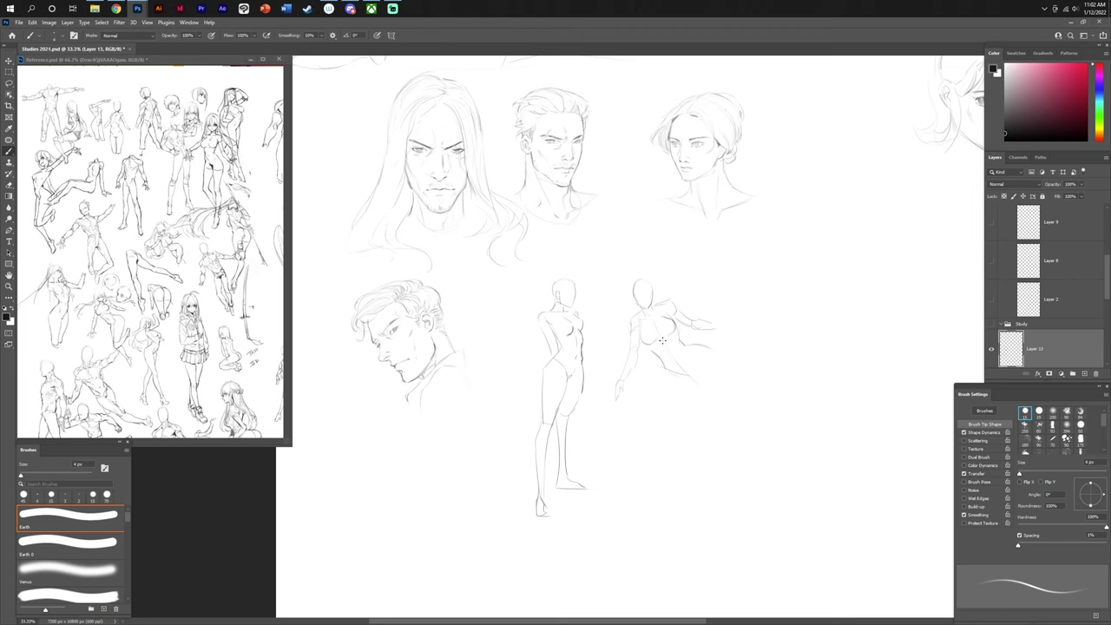
- Draw the leaning figure's abdomen, hips, supporting leg and raised back leg, undoing unwanted strokes
left_click_drag(662, 340, 681, 350)
mouse_move(669, 373)
left_mouse_down()
mouse_move(684, 400)
mouse_move(690, 363)
mouse_move(695, 427)
mouse_move(718, 366)
mouse_move(709, 420)
mouse_move(687, 429)
mouse_move(711, 488)
left_mouse_up()
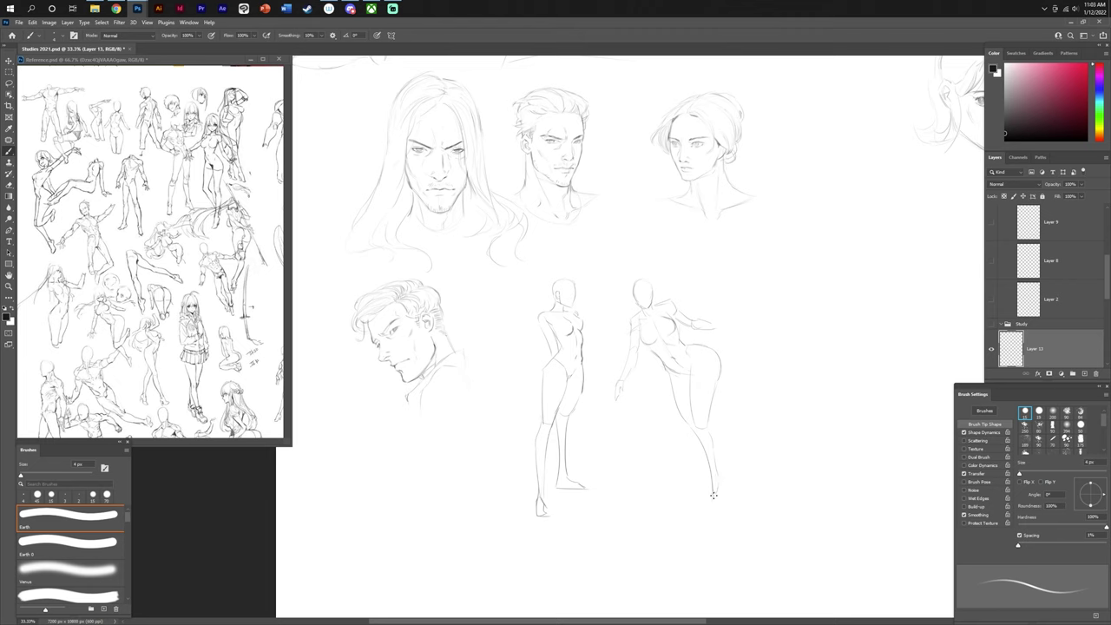
mouse_move(712, 434)
left_mouse_down()
mouse_move(736, 397)
mouse_move(741, 408)
left_mouse_up()
key("ctrl+z")
key("ctrl+z")
key("ctrl+z")
key("e")
key("b")
- Add long flowing hair around the leaning figure's head and clean up its strands
key("alt+0")
left_click_drag(597, 342, 627, 307)
key("e")
left_click_drag(746, 299, 569, 281)
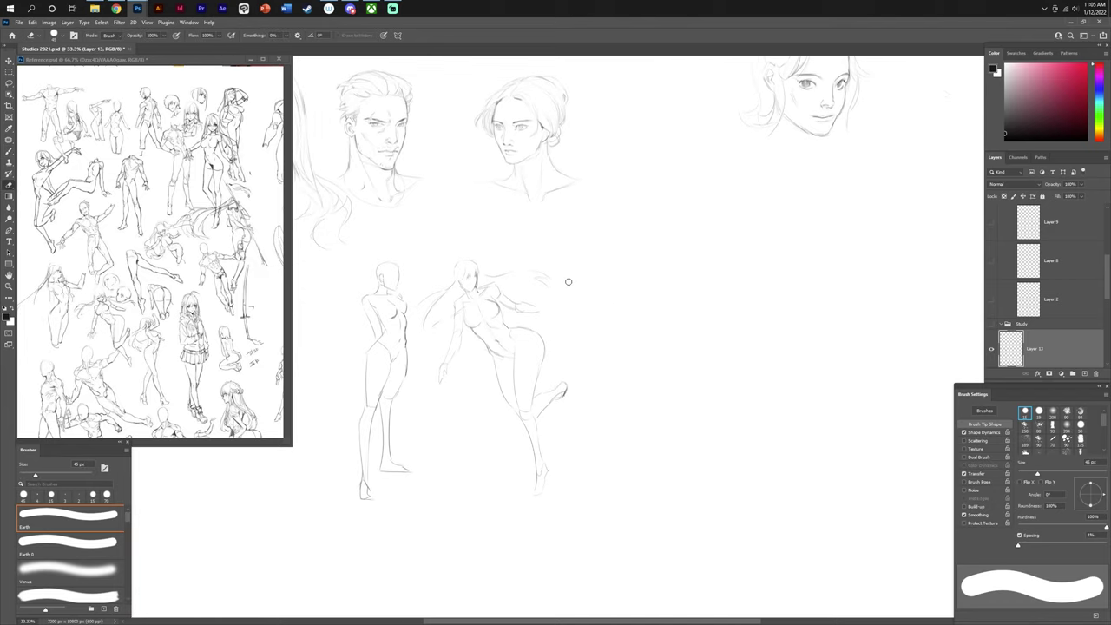
- Sketch a blocky head, neck and shoulder line for a standing male figure in the empty area beside the female figures
key("b")
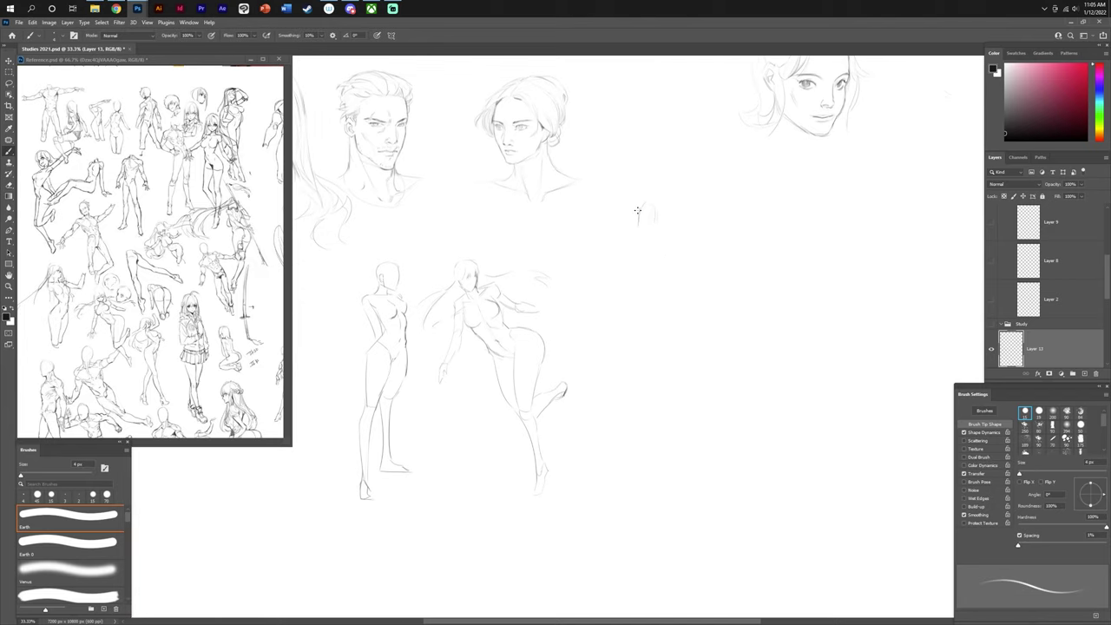
mouse_move(639, 208)
left_mouse_down()
mouse_move(652, 208)
mouse_move(651, 228)
mouse_move(639, 228)
left_mouse_up()
key("ctrl+z")
key("e")
key("b")
key("e")
left_click_drag(638, 230, 642, 235)
key("b")
left_click_drag(638, 231, 619, 239)
- Draw the standing male figure's hips, long legs and feet, refining the contours with brush and eraser
left_click_drag(663, 262, 680, 291)
mouse_move(638, 271)
left_mouse_down()
mouse_move(647, 365)
mouse_move(639, 446)
left_mouse_up()
mouse_move(680, 286)
left_mouse_down()
mouse_move(665, 415)
mouse_move(687, 419)
mouse_move(641, 441)
left_mouse_up()
key("e")
key("b")
key("e")
key("b")
mouse_move(643, 290)
left_mouse_down()
mouse_move(632, 424)
mouse_move(644, 428)
left_mouse_up()
left_click_drag(670, 320, 664, 405)
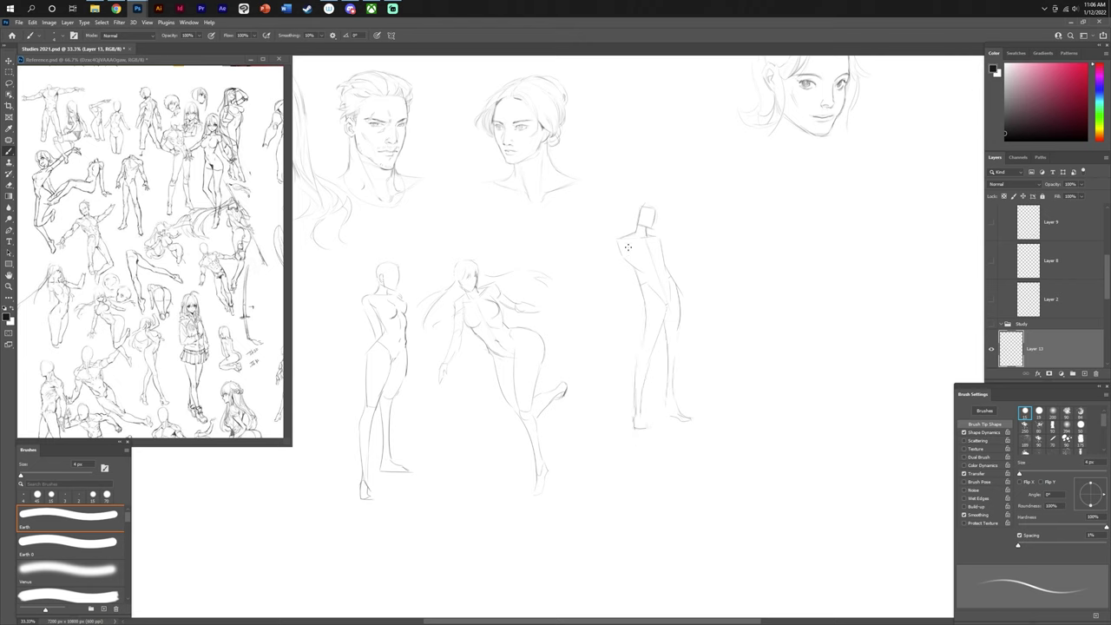
- Draw the male figure's arm resting on the hip and the other raised with a fist, and define the pelvis
mouse_move(622, 254)
left_mouse_down()
mouse_move(614, 271)
mouse_move(635, 282)
mouse_move(634, 296)
mouse_move(645, 279)
mouse_move(641, 290)
left_mouse_up()
mouse_move(668, 235)
left_mouse_down()
mouse_move(689, 219)
mouse_move(696, 243)
left_mouse_up()
mouse_move(686, 244)
left_mouse_down()
mouse_move(667, 249)
mouse_move(685, 245)
mouse_move(690, 217)
left_mouse_up()
key("ctrl+z")
mouse_move(669, 294)
left_mouse_down()
mouse_move(645, 335)
mouse_move(666, 334)
mouse_move(673, 366)
mouse_move(641, 335)
left_mouse_up()
- Lasso the male figure's lower legs, move them slightly up, and touch up the head
key("l")
left_click_drag(669, 380, 670, 372)
key("ctrl+d")
key("b")
mouse_move(643, 209)
left_mouse_down()
mouse_move(653, 214)
mouse_move(643, 205)
left_mouse_up()
key("e")
- Try to reposition the male figure's lower legs again with lasso selections
key("l")
left_click_drag(646, 373, 642, 371)
left_click_drag(661, 393, 660, 385)
key("ctrl+z")
key("ctrl+z")
key("ctrl+z")
key("ctrl+z")
- Save the document and darken the line between the standing male figure's thighs
key("ctrl+s")
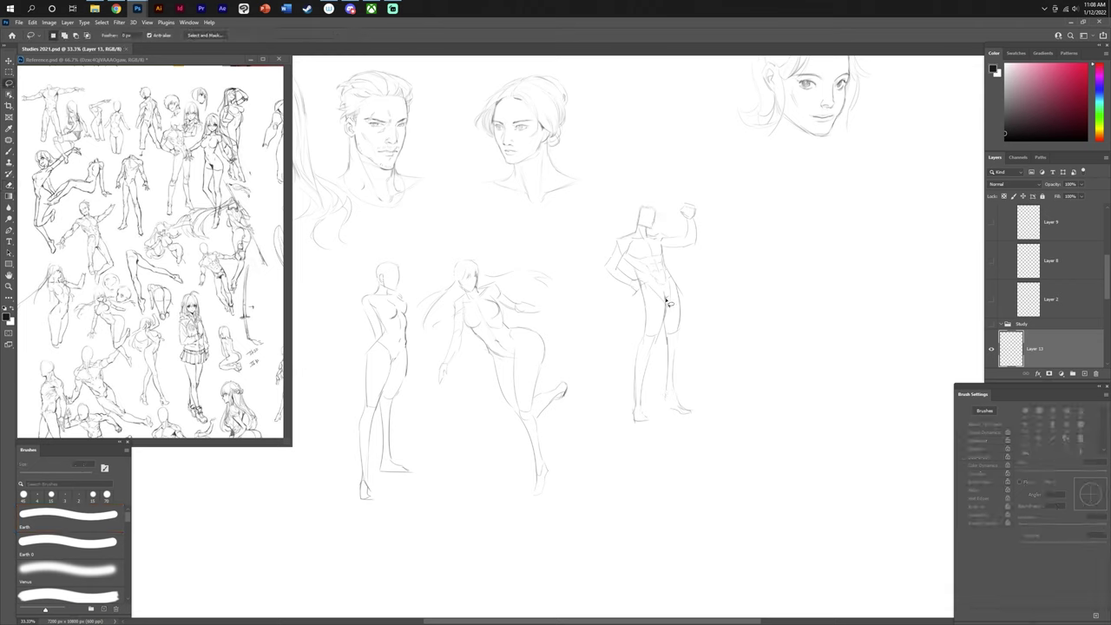
key("b")
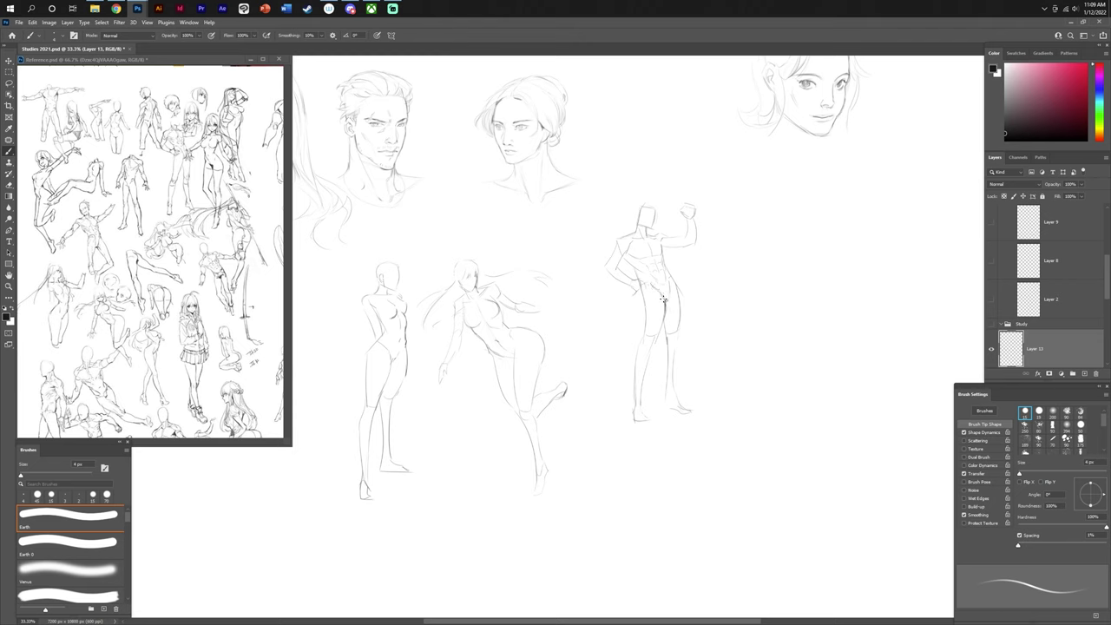
key("e")
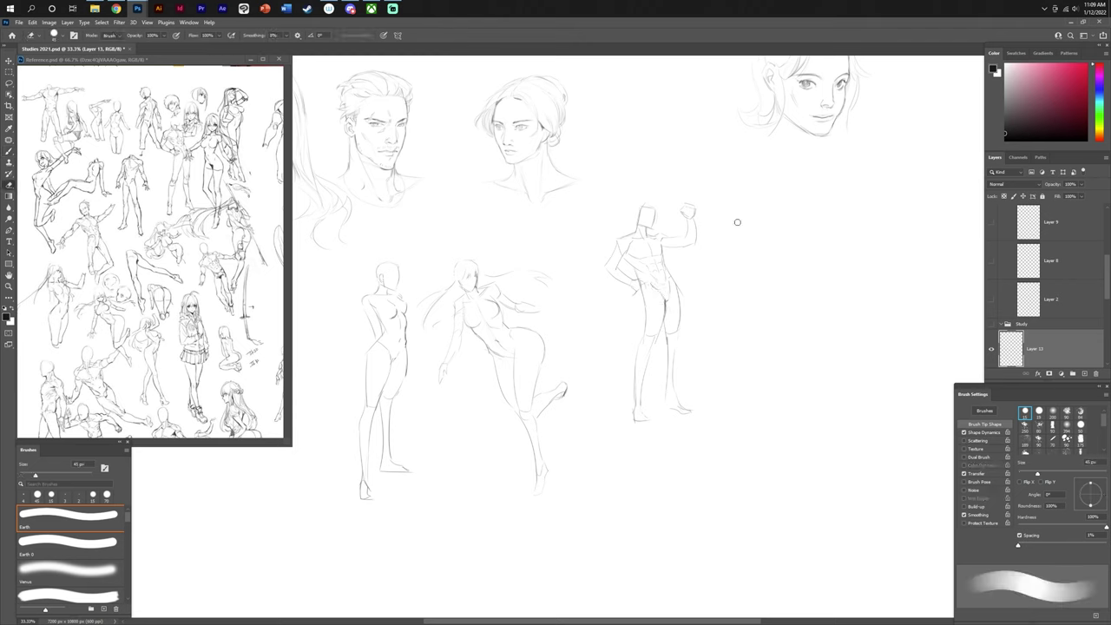
- Bring a different group of figure studies into view in the reference document
key("ctrl+shift+h")
left_click(162, 203)
scroll(161, 203, "right", 3)
left_click_drag(162, 203, 71, 198)
left_click_drag(236, 250, 168, 245)
left_click(751, 201)
- Sketch the head and sloping shoulder line of a male back-view figure beside the standing man
key("b")
mouse_move(756, 196)
left_mouse_down()
mouse_move(771, 206)
mouse_move(756, 217)
mouse_move(773, 220)
mouse_move(755, 215)
mouse_move(762, 221)
mouse_move(765, 200)
mouse_move(776, 216)
mouse_move(762, 221)
mouse_move(791, 216)
left_mouse_up()
key("e")
key("b")
key("e")
key("b")
key("e")
key("b")
key("e")
key("b")
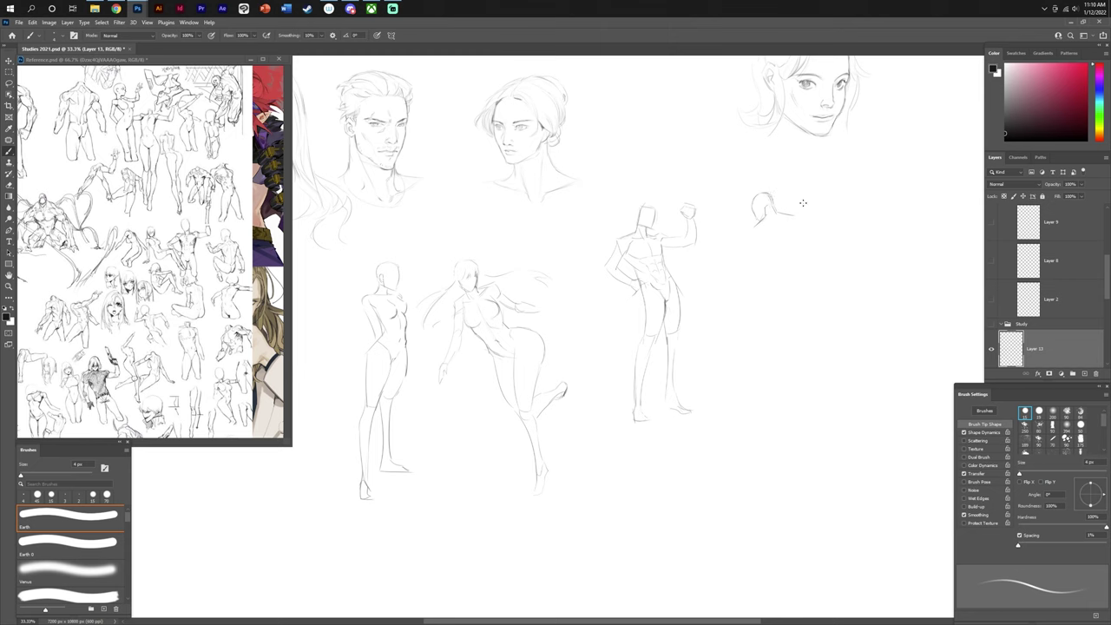
- Draw the back-view figure's spine, torso sides and waistline, erasing overlapping lines
left_click_drag(778, 227, 783, 281)
left_click_drag(758, 243, 756, 298)
left_click_drag(795, 216, 795, 288)
left_click_drag(760, 252, 757, 288)
key("e")
mouse_move(789, 255)
left_mouse_down()
mouse_move(772, 304)
mouse_move(793, 303)
left_mouse_up()
key("b")
mouse_move(796, 287)
left_mouse_down()
mouse_move(794, 302)
mouse_move(757, 304)
left_mouse_up()
- Rough in both arms and the shoulder blade lines of the back-view figure
left_click_drag(806, 232, 813, 255)
key("e")
key("b")
key("e")
key("b")
mouse_move(749, 233)
left_mouse_down()
mouse_move(753, 245)
mouse_move(790, 241)
mouse_move(778, 270)
mouse_move(765, 264)
left_mouse_up()
key("e")
key("b")
mouse_move(795, 238)
left_mouse_down()
mouse_move(798, 255)
mouse_move(761, 273)
left_mouse_up()
key("e")
key("b")
- Draw the back-view figure's spread thighs and erase stray lines at the side of the torso
left_click_drag(756, 282, 725, 348)
mouse_move(753, 304)
left_mouse_down()
mouse_move(794, 304)
mouse_move(794, 348)
left_mouse_up()
key("ctrl+z")
left_click_drag(797, 292, 805, 333)
key("ctrl+z")
key("e")
left_click_drag(758, 265, 759, 274)
key("b")
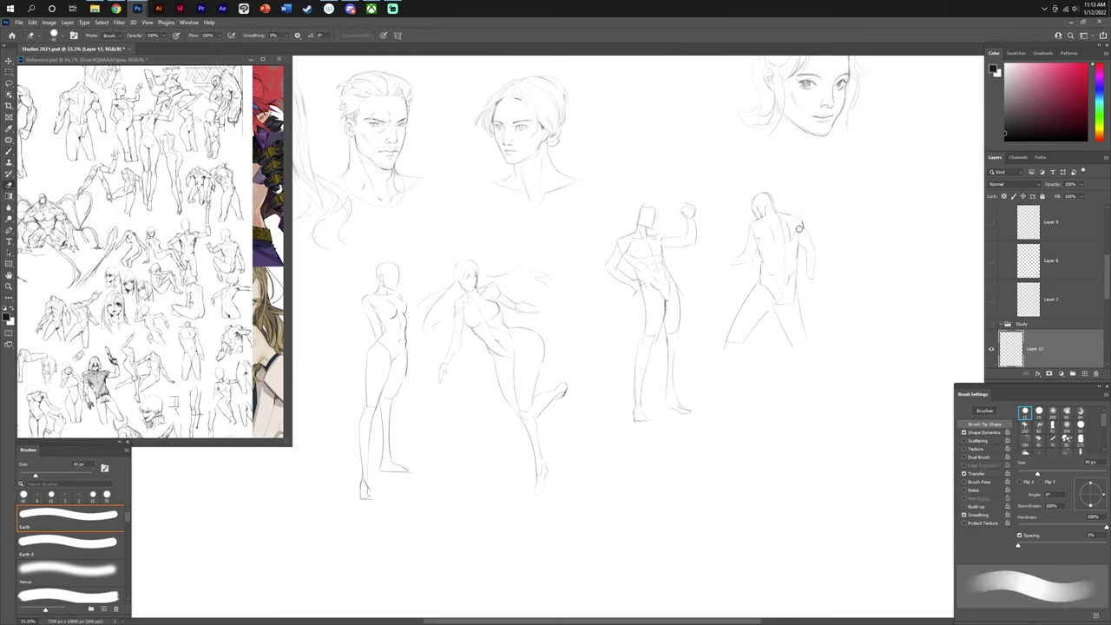
- Refine the back-view figure's shoulders and arms, and draw the forearm extended to the side
left_click_drag(799, 224, 796, 262)
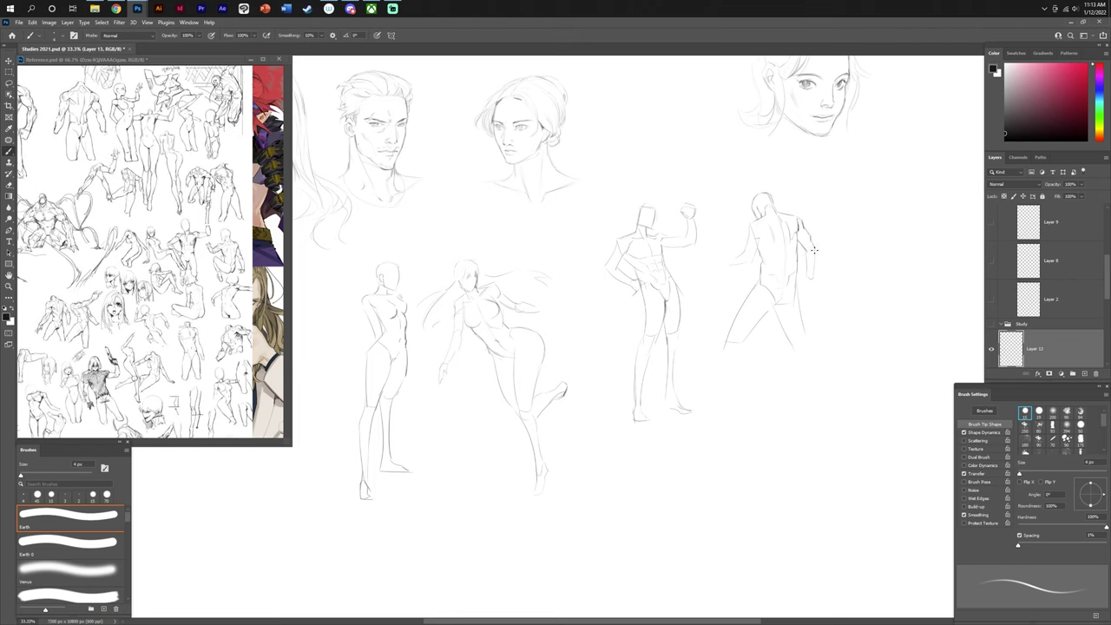
left_click_drag(808, 261, 816, 277)
key("e")
mouse_move(759, 238)
left_mouse_down()
mouse_move(759, 253)
mouse_move(751, 247)
left_mouse_up()
key("b")
mouse_move(753, 222)
left_mouse_down()
mouse_move(747, 238)
mouse_move(757, 236)
left_mouse_up()
key("e")
key("b")
mouse_move(744, 250)
left_mouse_down()
mouse_move(712, 279)
mouse_move(720, 265)
left_mouse_up()
- Define the back-view figure's lower back, buttocks, hand and thigh contours, alternating drawing and erasing
mouse_move(766, 276)
left_mouse_down()
mouse_move(769, 308)
mouse_move(789, 299)
mouse_move(796, 273)
mouse_move(781, 283)
mouse_move(765, 272)
mouse_move(780, 282)
mouse_move(798, 262)
mouse_move(790, 305)
mouse_move(785, 316)
left_mouse_up()
key("e")
key("b")
key("e")
key("b")
key("e")
key("b")
key("e")
key("b")
key("e")
key("b")
key("e")
key("b")
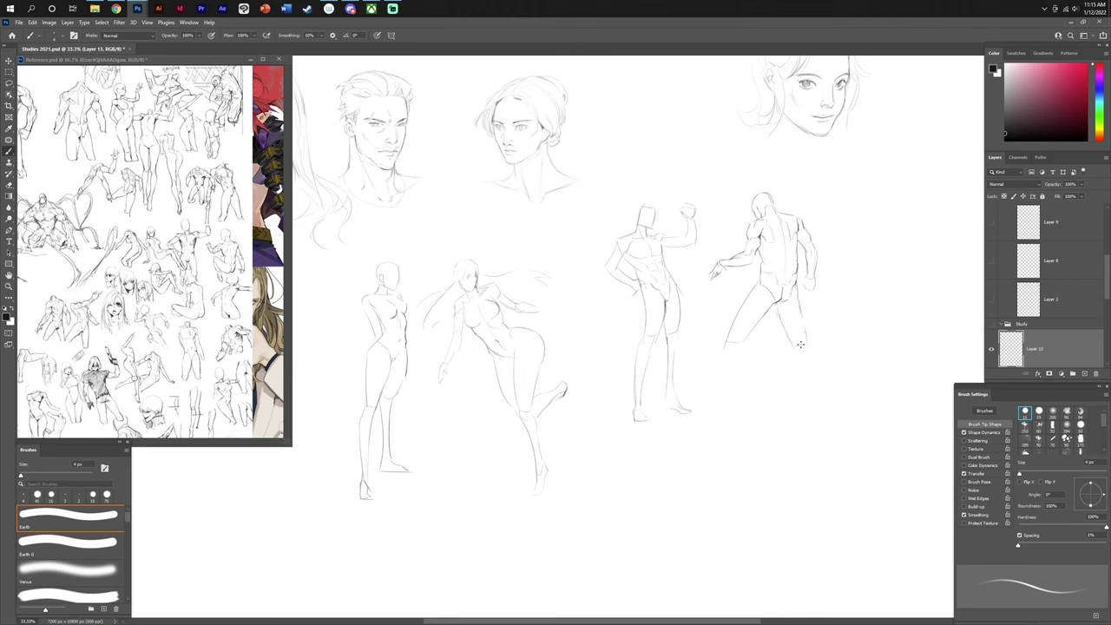
- Draw the back-view figure's lower legs and feet in a wide stance, undoing misplaced strokes
key("ctrl+z")
mouse_move(729, 361)
left_mouse_down()
mouse_move(733, 415)
mouse_move(724, 394)
left_mouse_up()
mouse_move(722, 396)
left_mouse_down()
mouse_move(730, 421)
mouse_move(713, 419)
mouse_move(728, 418)
left_mouse_up()
key("ctrl+z")
key("e")
key("b")
left_click_drag(728, 417, 730, 405)
mouse_move(804, 352)
left_mouse_down()
mouse_move(828, 408)
mouse_move(811, 347)
mouse_move(843, 409)
mouse_move(817, 409)
mouse_move(844, 415)
left_mouse_up()
left_click_drag(814, 375, 836, 409)
key("e")
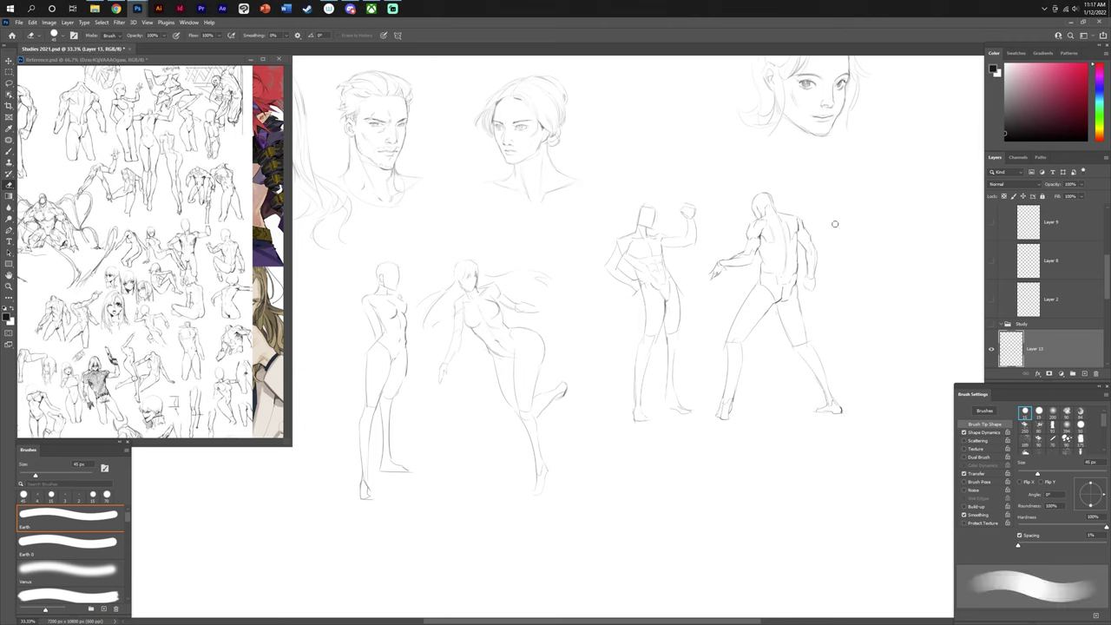
- Save the studies file, remove the pose sheet from the reference document and place the long-haired man in a black jacket
key("b")
key("ctrl+s")
left_click(235, 219)
key("Delete")
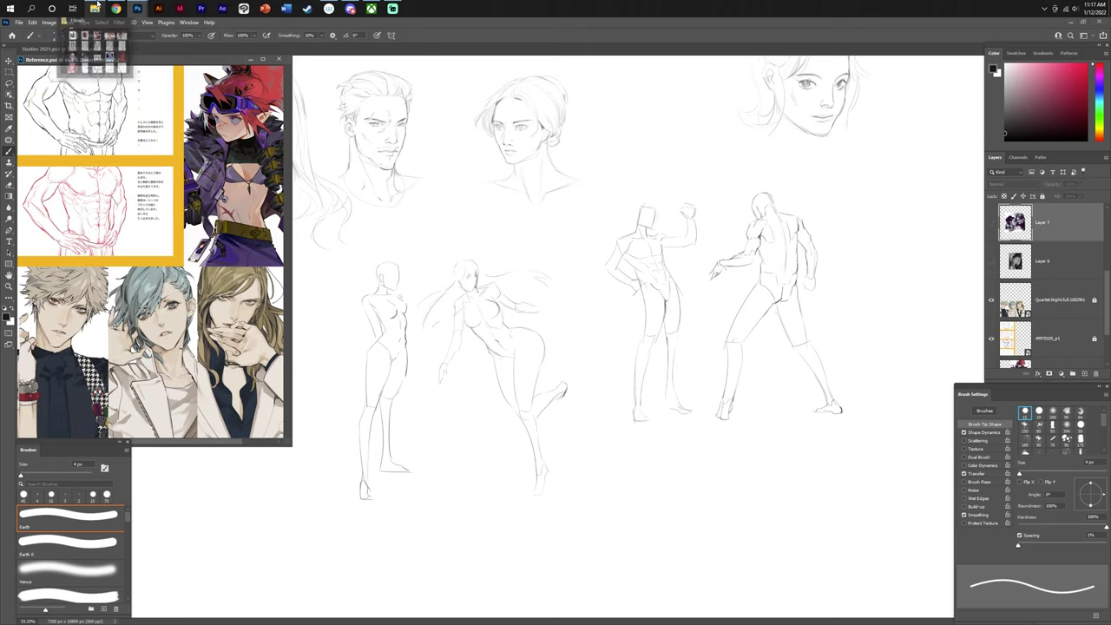
left_click(96, 7)
left_click(96, 7)
scroll(1024, 278, "up", 4)
left_click(992, 338)
left_click(1054, 337)
left_click(633, 441)
- Sketch a tilted head outline with basic facial features beside the back-view figure, and flip the canvas horizontally
left_click_drag(802, 389, 533, 489)
mouse_move(666, 246)
left_mouse_down()
mouse_move(663, 291)
mouse_move(701, 255)
mouse_move(699, 316)
left_mouse_up()
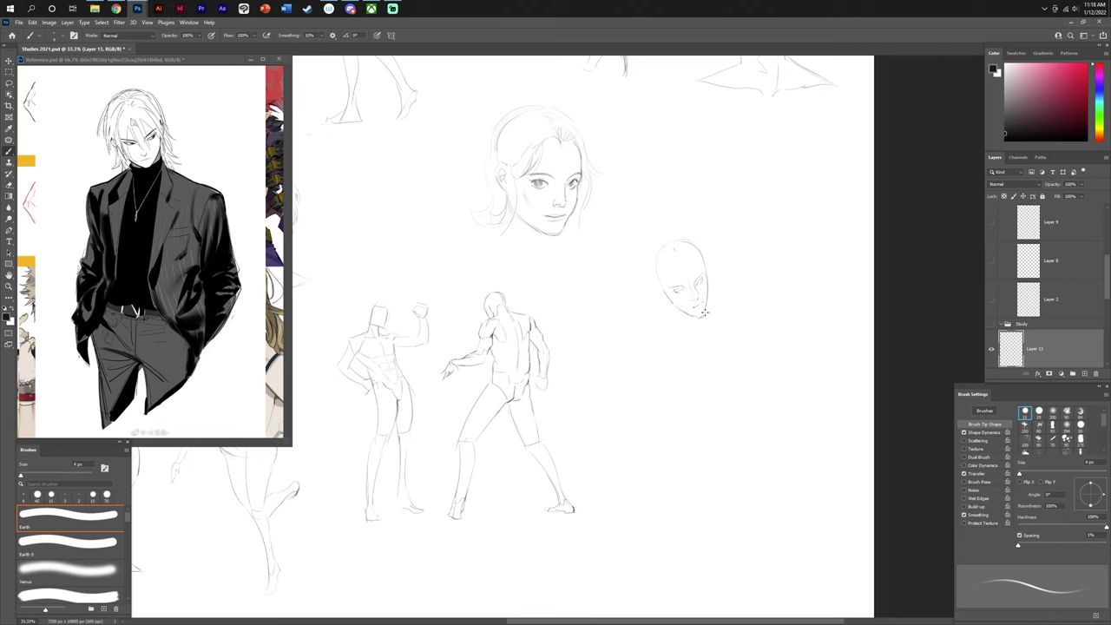
left_click_drag(707, 275, 703, 309)
key("ctrl+shift+h")
left_click_drag(347, 382, 946, 286)
- Refine the mirrored head's brow, eyes, cheek and jaw contour and ears, alternating drawing and erasing
key("e")
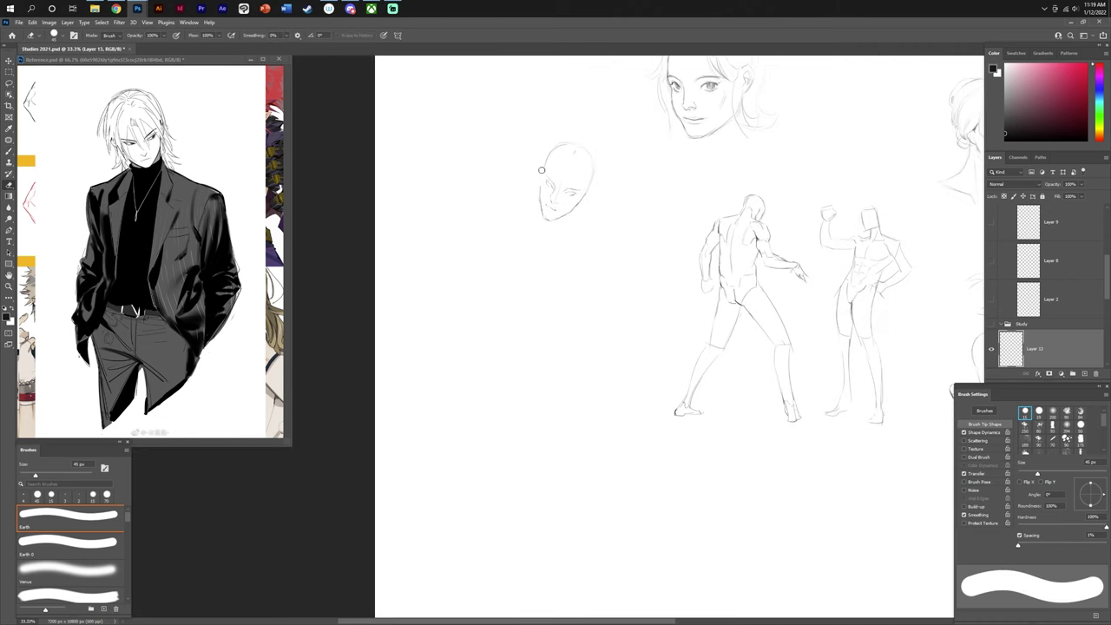
key("b")
left_click(570, 194, "ctrl")
left_click(572, 193, "ctrl")
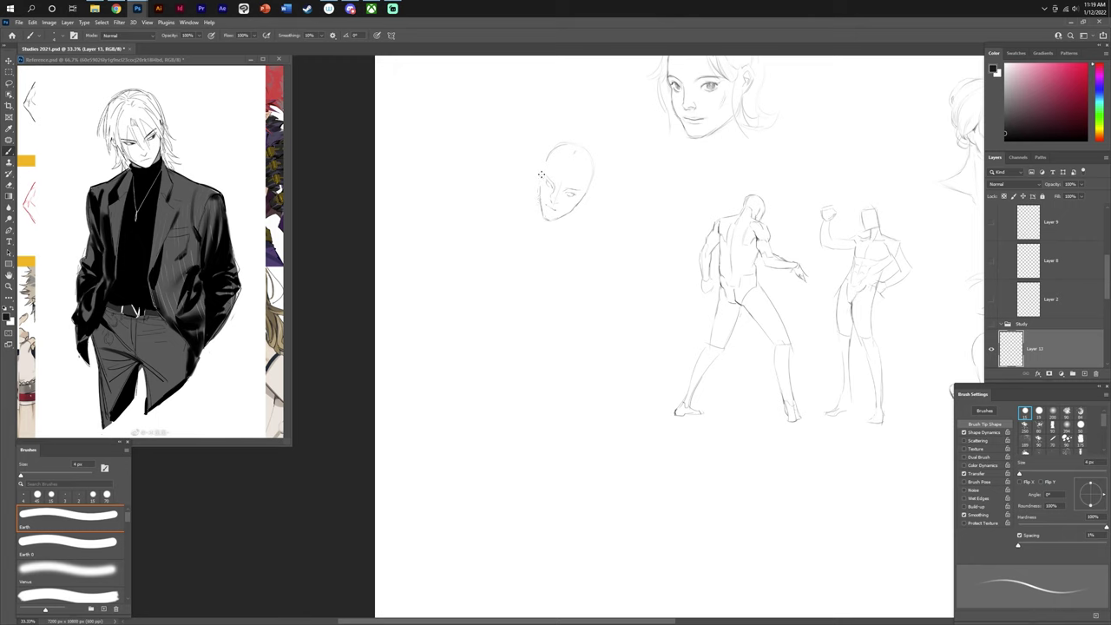
key("e")
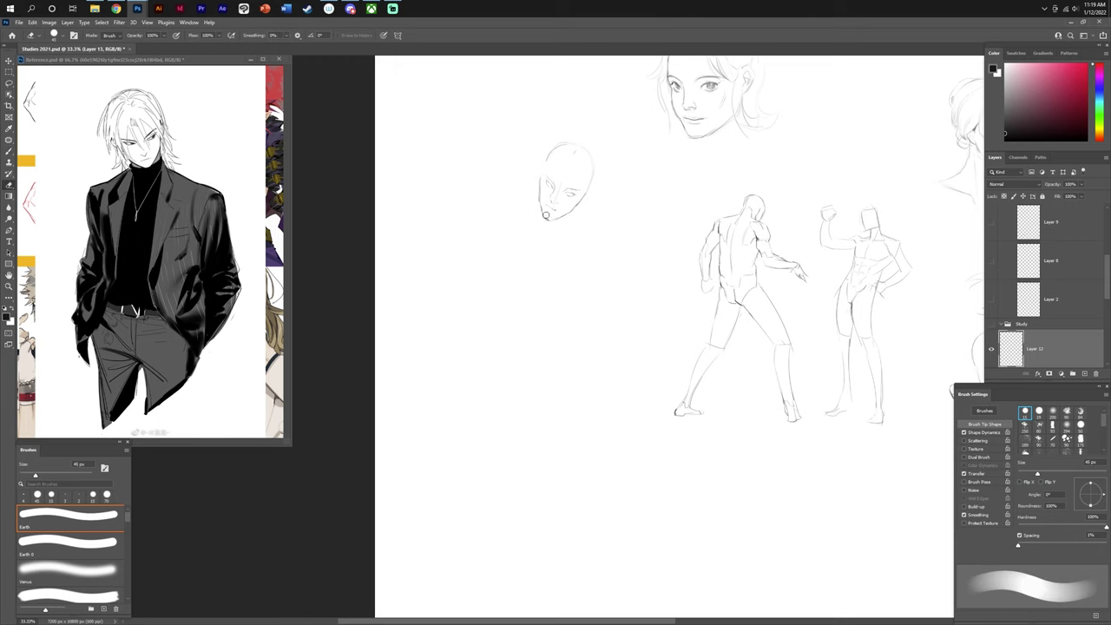
key("b")
mouse_move(539, 198)
left_mouse_down()
mouse_move(544, 217)
mouse_move(561, 217)
mouse_move(549, 220)
left_mouse_up()
key("e")
key("b")
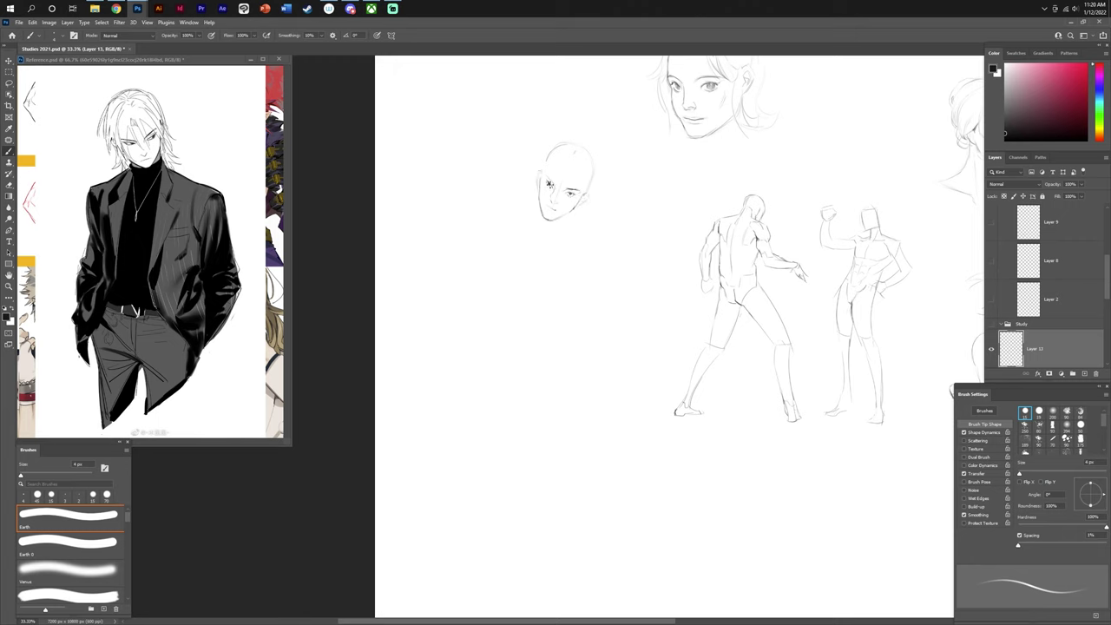
- Flip the canvas back and draw the first fringe strands over the forehead, undoing a misplaced stroke
key("h")
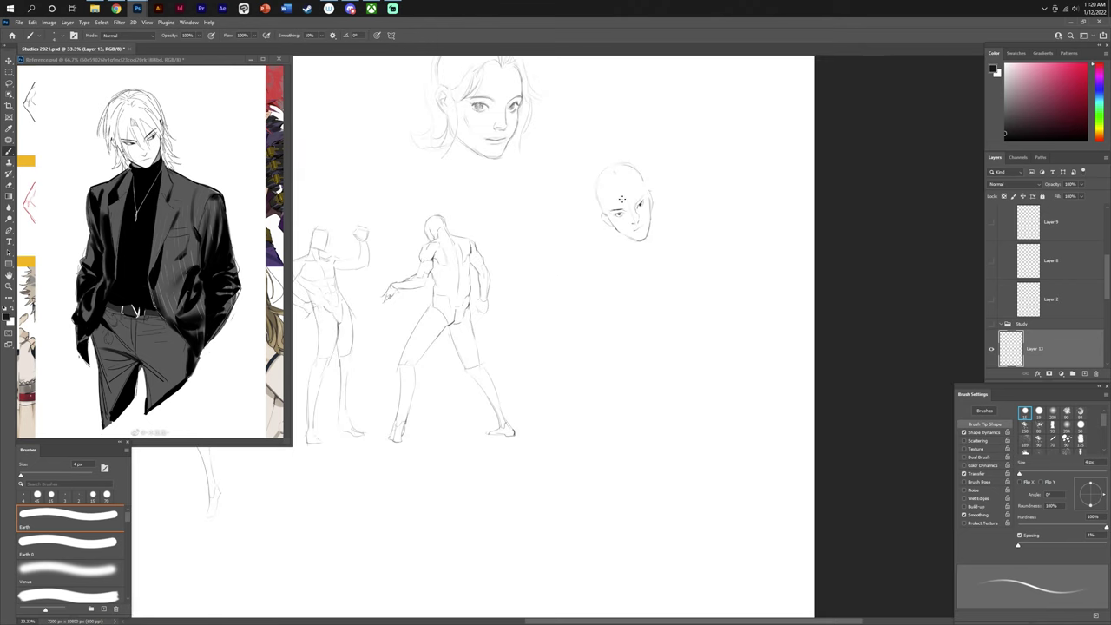
left_click_drag(615, 185, 628, 211)
key("ctrl+z")
key("e")
key("b")
left_click_drag(623, 185, 634, 201)
- Build up the long-haired man's hair, and draw his neck and shoulder line, erasing excess strokes
key("e")
key("b")
key("e")
key("b")
key("e")
key("b")
key("e")
key("b")
key("e")
key("b")
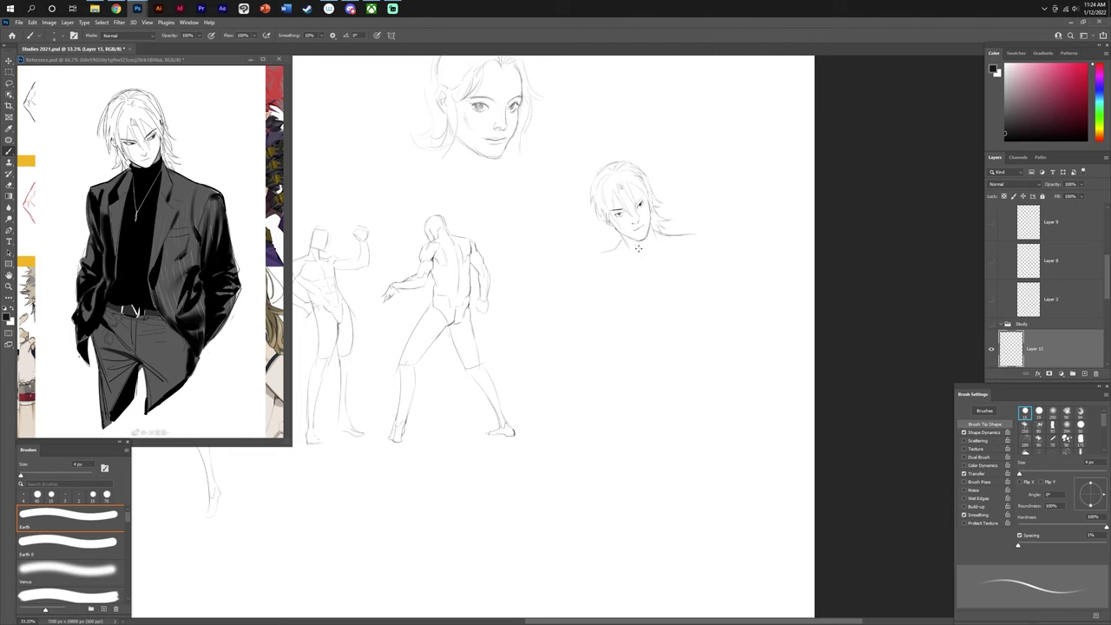
- Adjust the long-haired head's tilt and proportions using lasso selections
key("l")
left_click_drag(717, 146, 717, 150)
key("ctrl+d")
key("b")
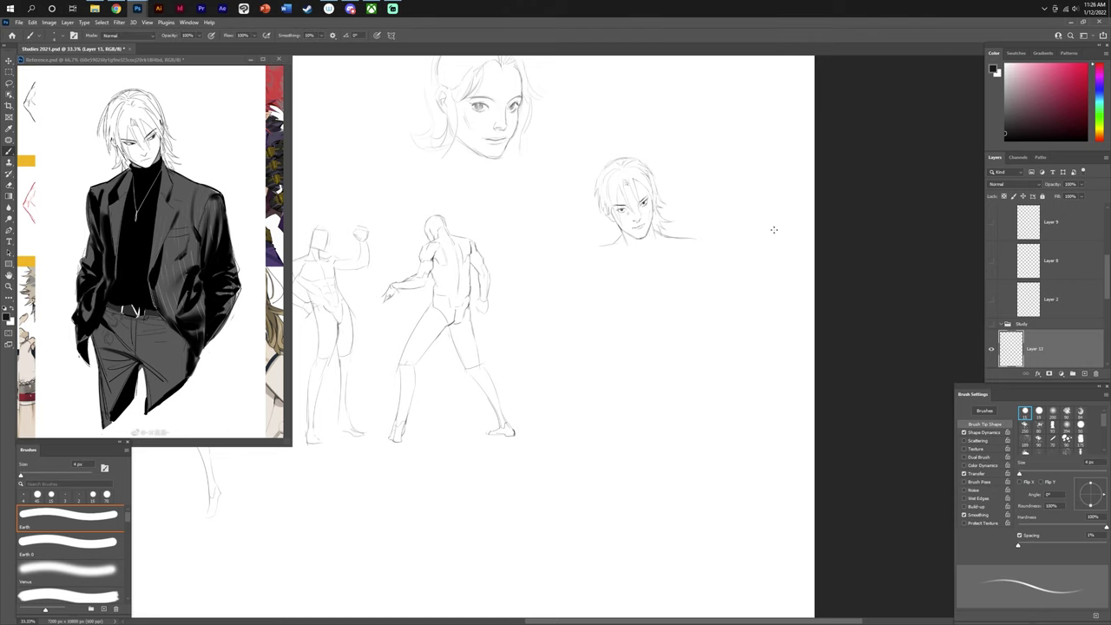
key("l")
mouse_move(610, 165)
left_mouse_down()
mouse_move(629, 175)
mouse_move(624, 206)
mouse_move(649, 228)
mouse_move(670, 115)
mouse_move(664, 122)
left_mouse_up()
key("b")
- Refine the long-haired portrait's jaw and neck in a mirrored view, and flip the canvas back
key("ctrl+shift+h")
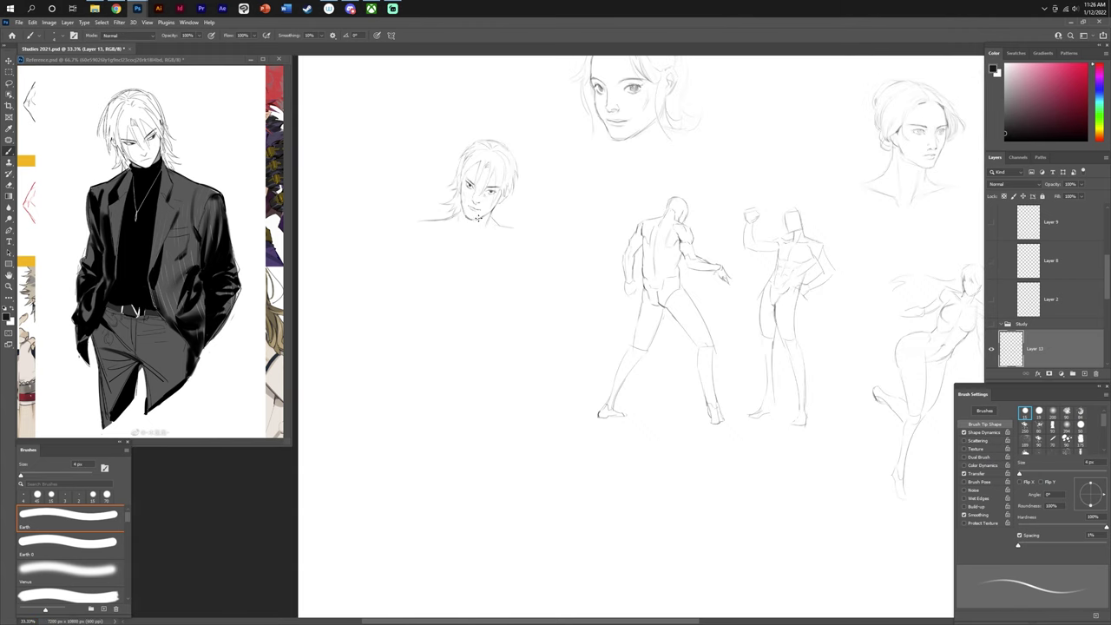
key("e")
key("b")
key("e")
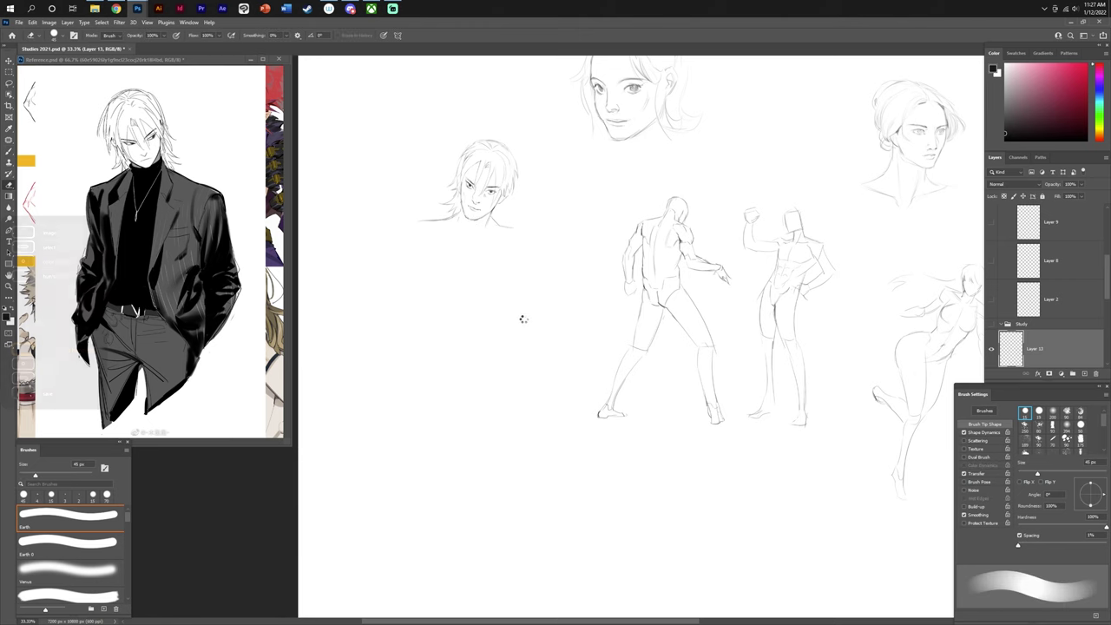
key("ctrl+shift+h")
key("b")
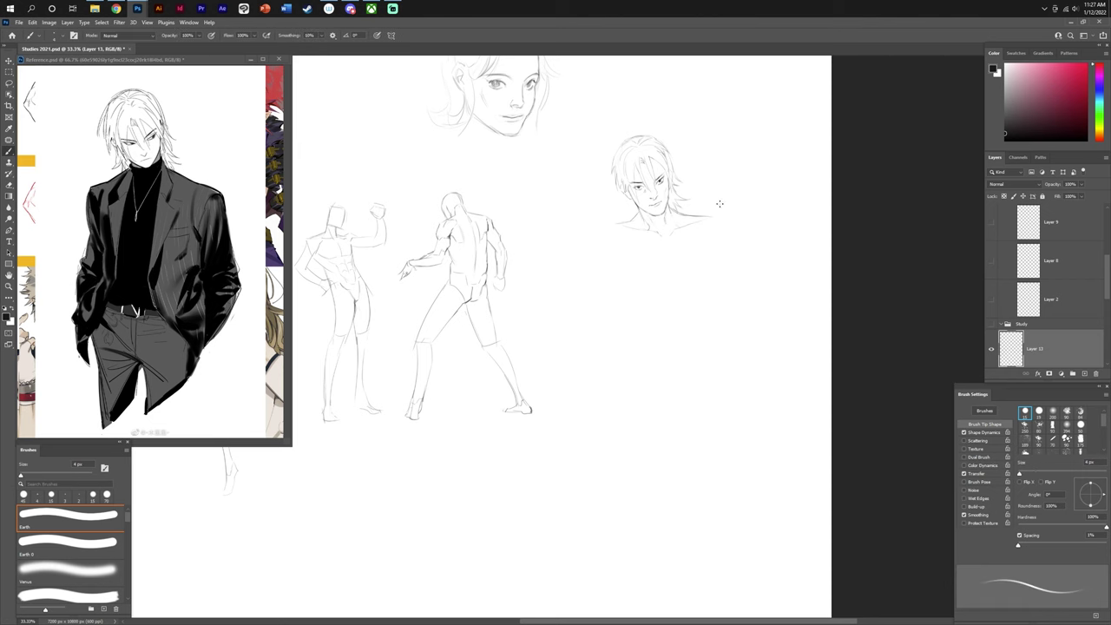
- Replace the suited man in the reference document with the Owl & Man illustration
key("ctrl+Tab")
key("ctrl+")
key("alt+[")
key("ctrl+")
key("ctrl+Tab")
- Sketch an oval head outline with a tapered jaw below the long-haired portrait
mouse_move(596, 315)
left_mouse_down()
mouse_move(648, 263)
mouse_move(539, 355)
left_mouse_up()
key("ctrl+plus")
key("ctrl+plus")
key("ctrl+plus")
key("ctrl+minus")
key("ctrl+minus")
key("ctrl+minus")
left_click_drag(573, 319, 611, 190)
left_click_drag(562, 268, 607, 243)
left_click_drag(615, 336, 601, 341)
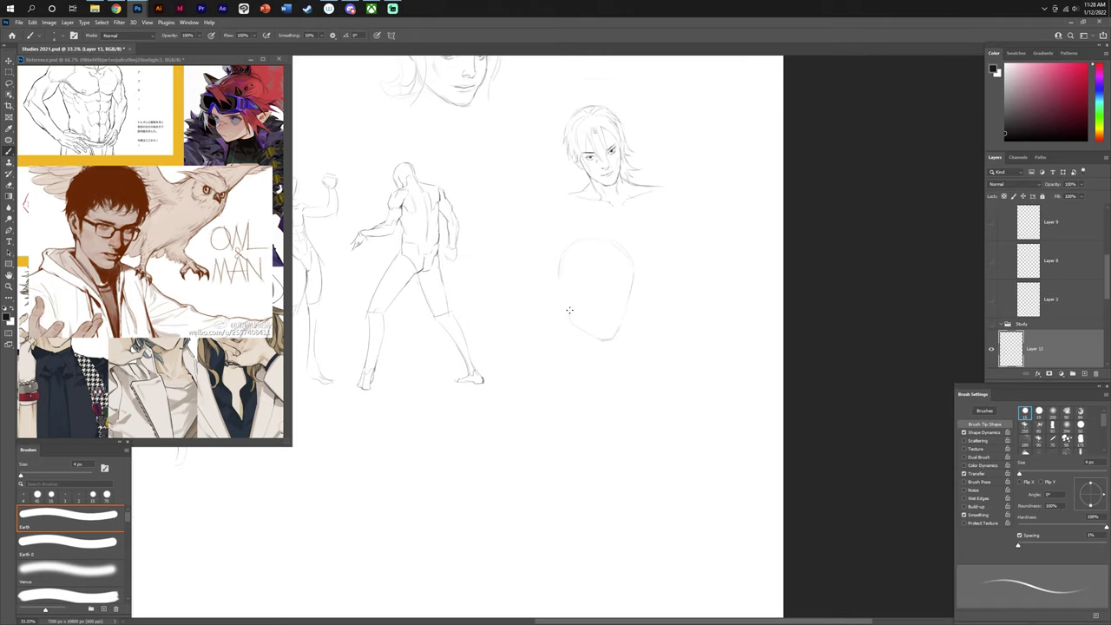
left_click_drag(572, 316, 597, 339)
- Block in the second head's face plane and hairline guides, erasing the rejected construction lines
key("e")
key("b")
key("e")
key("b")
key("e")
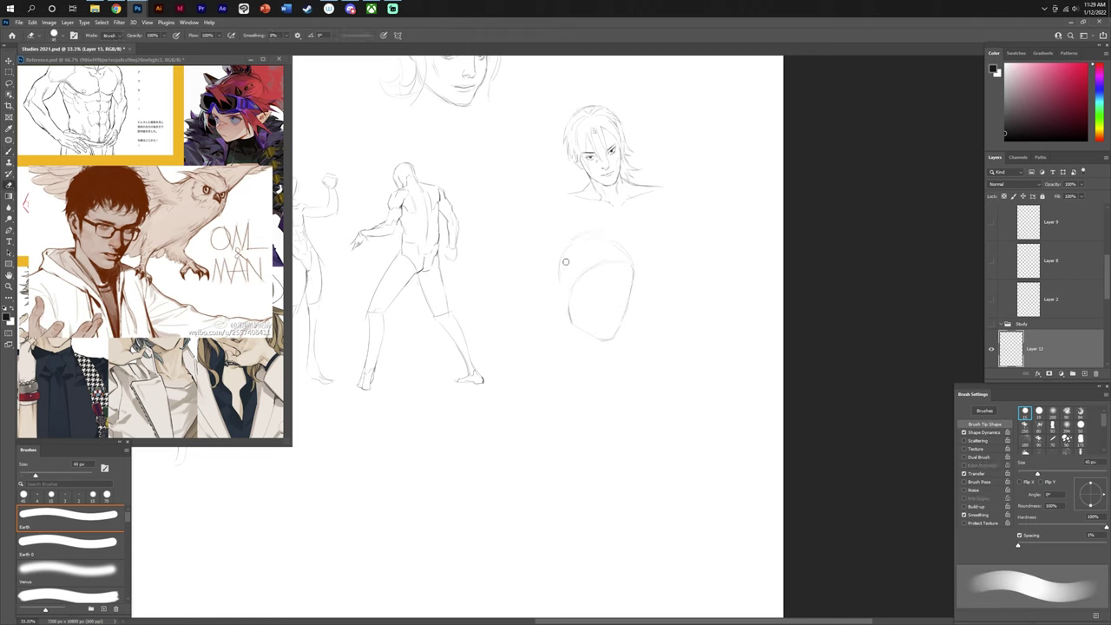
mouse_move(568, 253)
left_mouse_down()
mouse_move(619, 271)
mouse_move(626, 263)
mouse_move(576, 281)
mouse_move(617, 319)
mouse_move(635, 302)
mouse_move(627, 274)
mouse_move(629, 321)
left_mouse_up()
key("b")
key("e")
key("b")
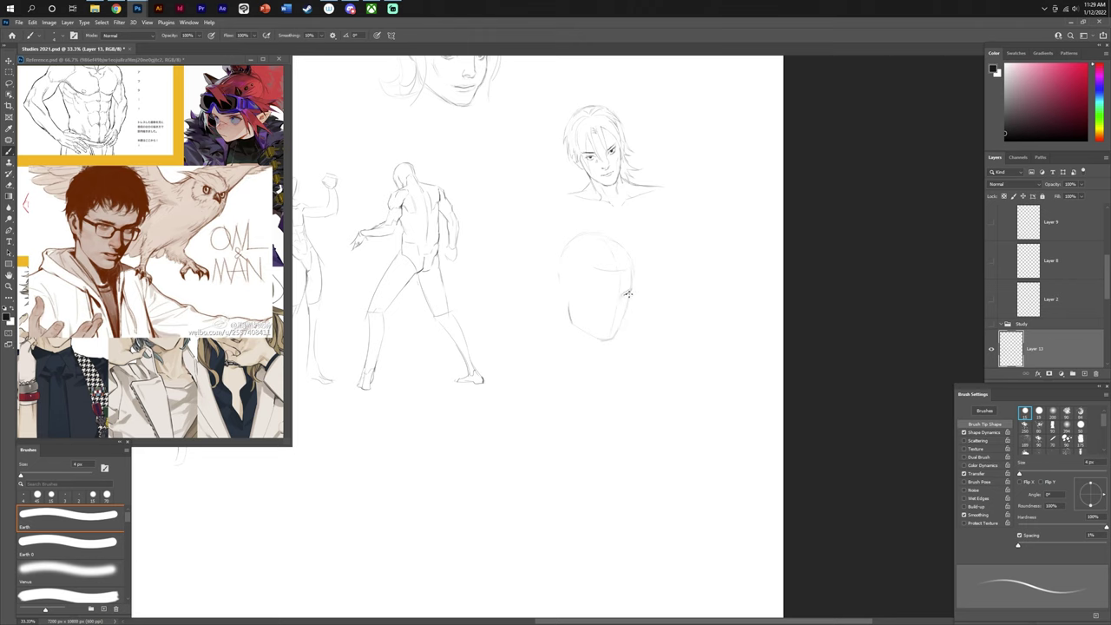
- Reshape the second head's cheek, jaw and skull contours, and place the brow, nose and mouth
key("e")
key("b")
mouse_move(628, 300)
left_mouse_down()
mouse_move(602, 336)
mouse_move(618, 335)
mouse_move(582, 327)
mouse_move(614, 337)
left_mouse_up()
key("e")
key("b")
key("e")
left_click_drag(568, 300, 574, 328)
key("b")
key("e")
key("b")
mouse_move(624, 271)
left_mouse_down()
mouse_move(568, 251)
mouse_move(599, 232)
left_mouse_up()
key("e")
key("b")
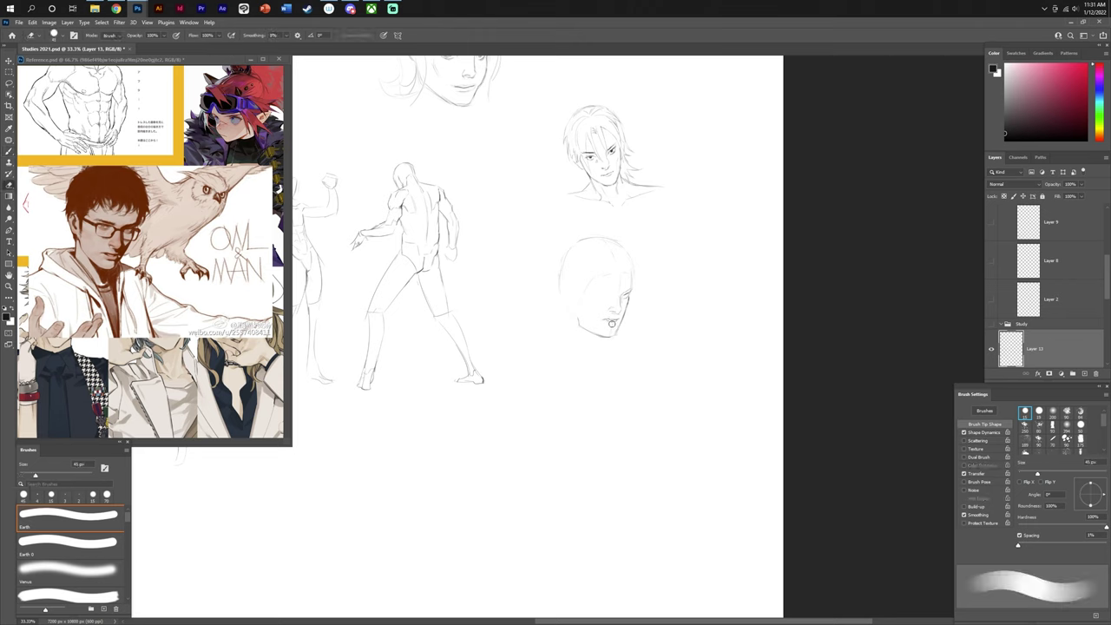
- Refine the second head's nose, mouth and chin, alternating drawing and erasing
key("e")
key("b")
key("e")
key("b")
key("e")
key("b")
key("e")
key("b")
key("e")
key("b")
- Draw the second head's eye lines, undoing a misplaced stroke, and keep the study layer selected
key("ctrl+z")
left_click_drag(595, 294, 603, 298)
key("e")
key("b")
left_click(721, 267, "ctrl")
left_click(1041, 349)
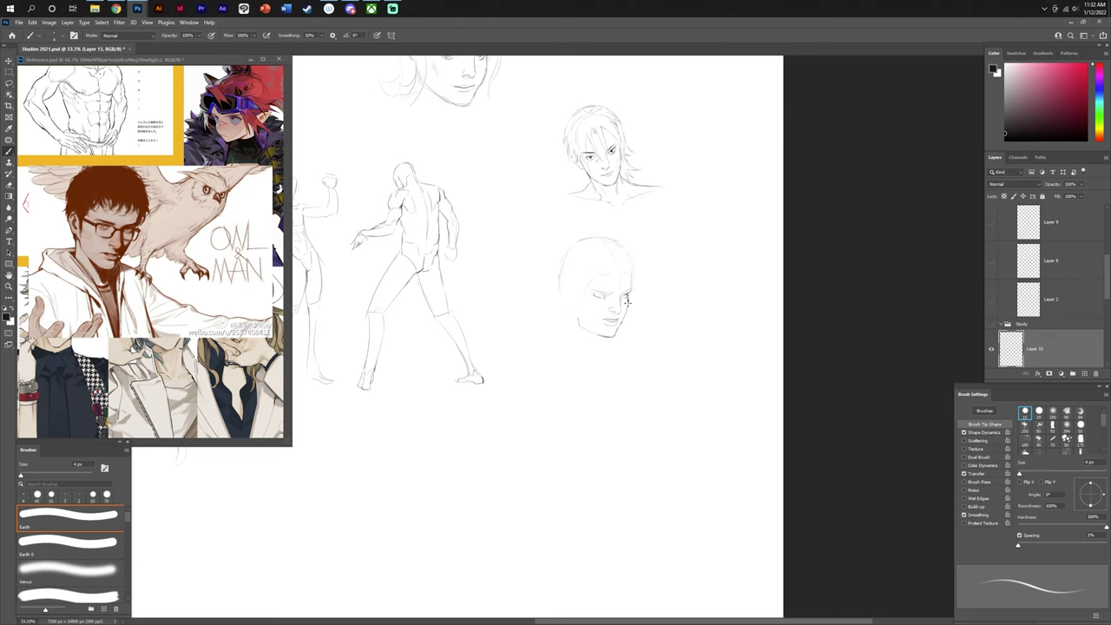
- Draw the glasses over the second head's eyes and define the brows, cleaning up overlapping lines
key("e")
key("b")
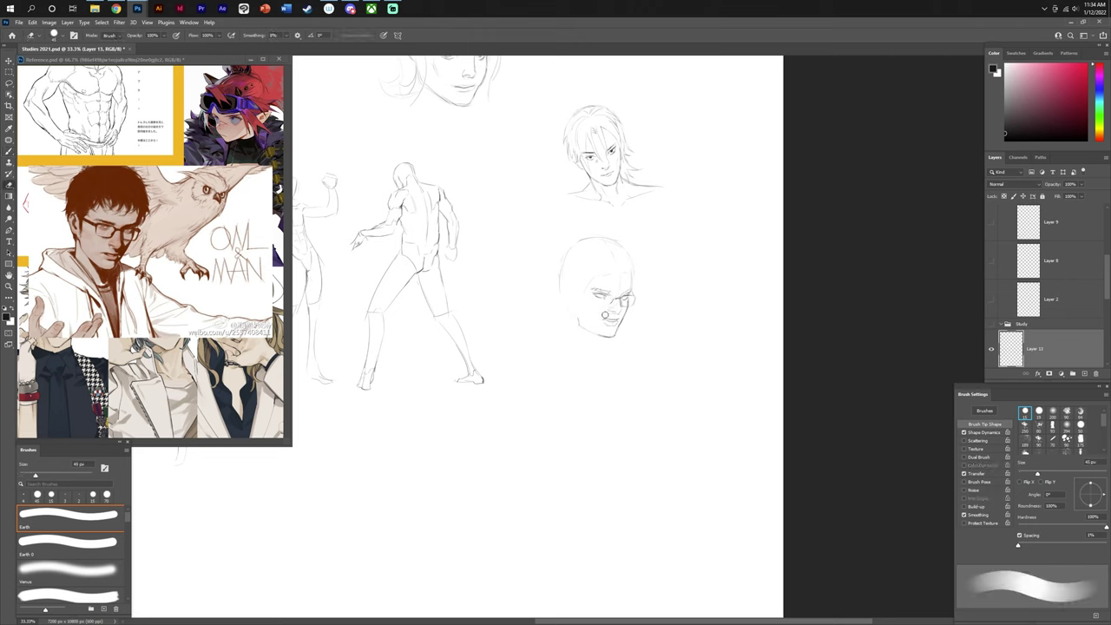
key("e")
mouse_move(595, 293)
left_mouse_down()
mouse_move(626, 296)
mouse_move(594, 290)
mouse_move(595, 301)
mouse_move(585, 288)
mouse_move(640, 293)
mouse_move(595, 292)
left_mouse_up()
key("b")
key("e")
key("b")
key("e")
key("b")
key("e")
key("b")
key("e")
key("b")
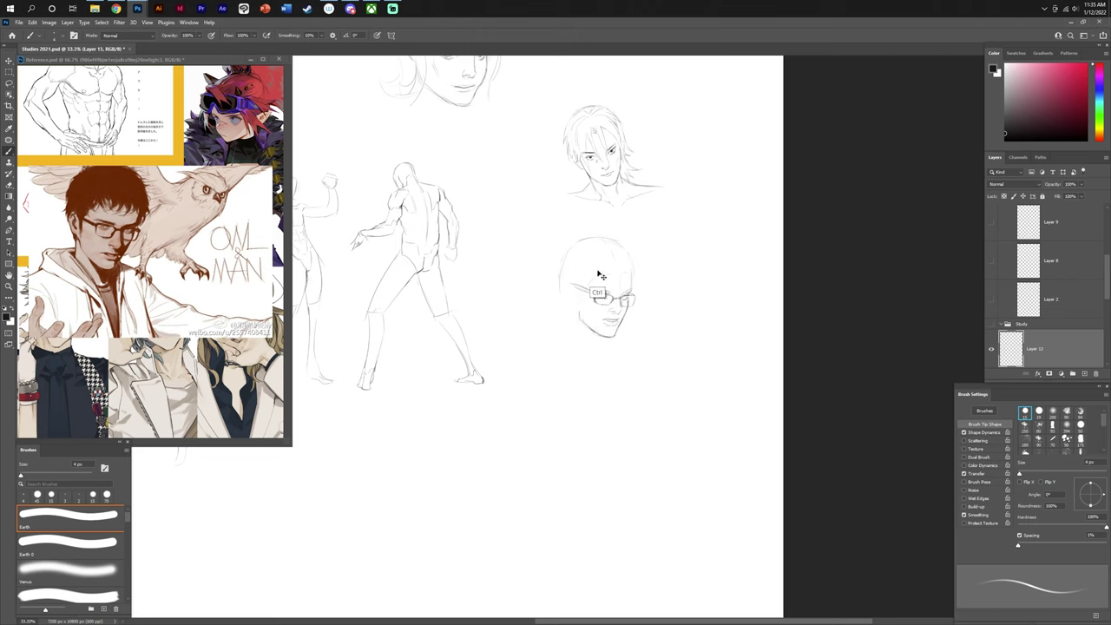
- Add the glasses' temple arm and the ear, and redraw the side of the jaw on the second head
key("e")
key("b")
left_click_drag(577, 302, 588, 324)
key("e")
key("b")
key("e")
key("b")
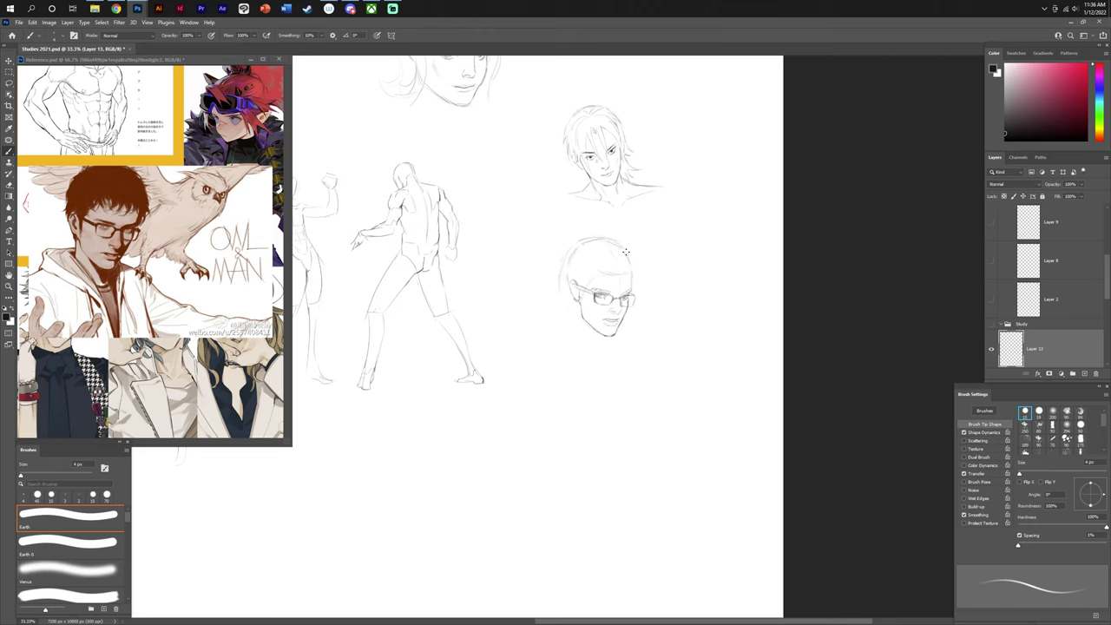
- Erase and correct the outline at the top of the second head
key("e")
key("b")
key("e")
mouse_move(608, 243)
left_mouse_down()
mouse_move(623, 249)
mouse_move(606, 237)
mouse_move(579, 251)
left_mouse_up()
key("b")
- Draw the second portrait's neck, shoulders and collar line, erasing and undoing stray strokes
left_click_drag(575, 305, 577, 329)
key("e")
key("b")
mouse_move(552, 342)
left_mouse_down()
mouse_move(578, 325)
mouse_move(542, 340)
left_mouse_up()
left_click_drag(627, 334, 636, 342)
key("e")
mouse_move(562, 333)
left_mouse_down()
mouse_move(589, 323)
mouse_move(567, 354)
mouse_move(619, 356)
mouse_move(560, 349)
mouse_move(642, 351)
left_mouse_up()
key("b")
key("ctrl+z")
key("e")
key("b")
- Draw the short hair's outline and jagged fringe around the second portrait's forehead
mouse_move(566, 278)
left_mouse_down()
mouse_move(575, 303)
mouse_move(565, 269)
mouse_move(603, 243)
mouse_move(579, 244)
mouse_move(614, 247)
mouse_move(590, 263)
mouse_move(592, 236)
mouse_move(629, 261)
left_mouse_up()
key("e")
key("b")
key("e")
key("b")
key("e")
key("b")
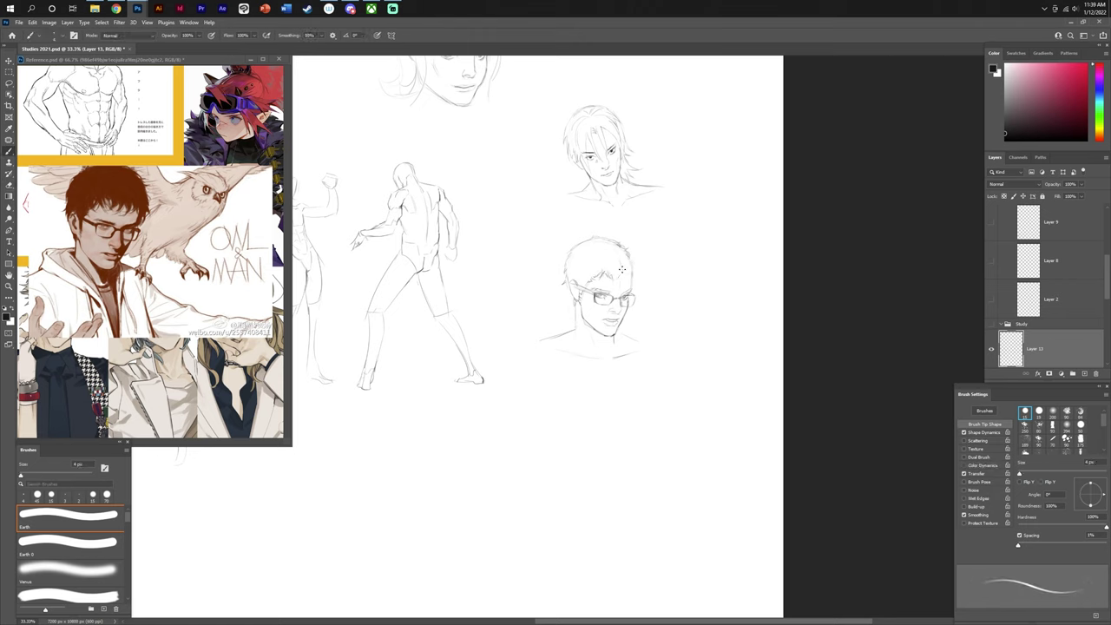
- Add short spiky strands to the second portrait's hair, clean up the edges and switch to the reference document
key("e")
key("b")
key("e")
key("b")
key("e")
key("b")
left_click(157, 60)
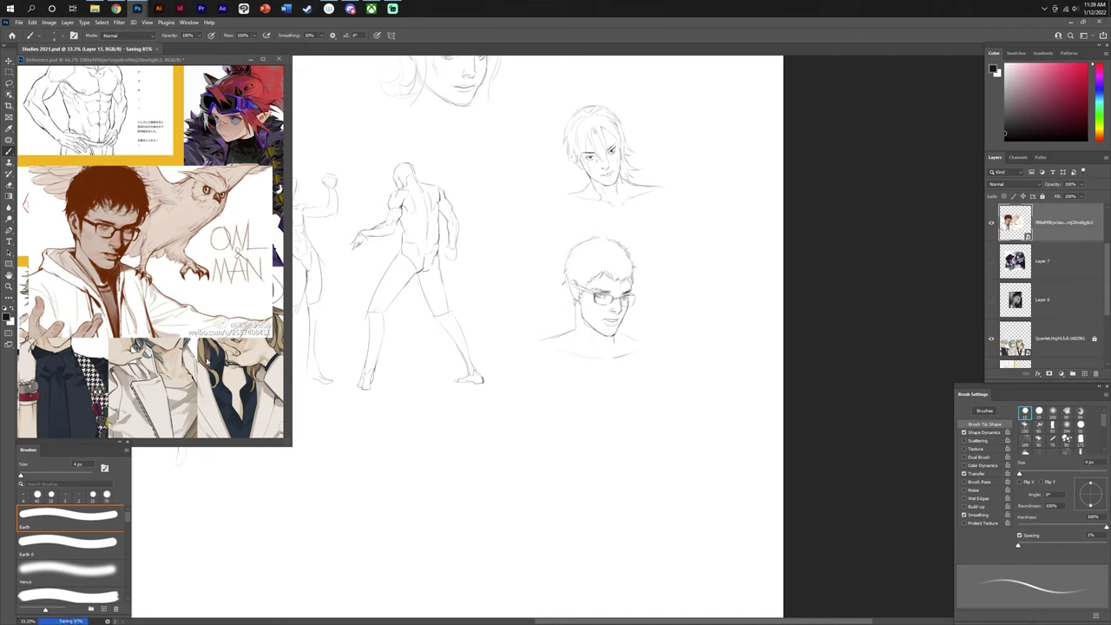
- Replace the bespectacled man in the reference document with the grey portrait of a woman and return to the studies document
key("Delete")
left_click(991, 222)
left_click(74, 49)
- Sketch the head oval for a third portrait beside the first two male heads and erase its rough edge
mouse_move(689, 257)
left_mouse_down()
mouse_move(637, 307)
mouse_move(645, 247)
left_mouse_up()
left_click_drag(668, 253, 670, 314)
mouse_move(624, 276)
left_mouse_down()
mouse_move(629, 308)
mouse_move(665, 304)
left_mouse_up()
key("e")
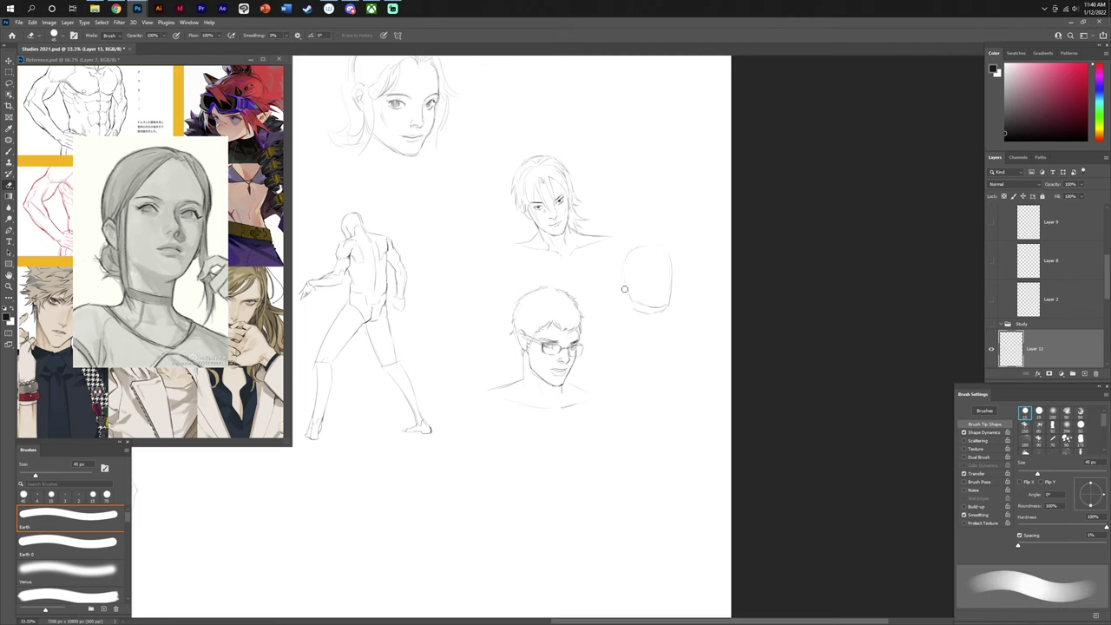
- Draw the third portrait's centre line, eyes, nose and mouth, erasing misplaced marks
key("b")
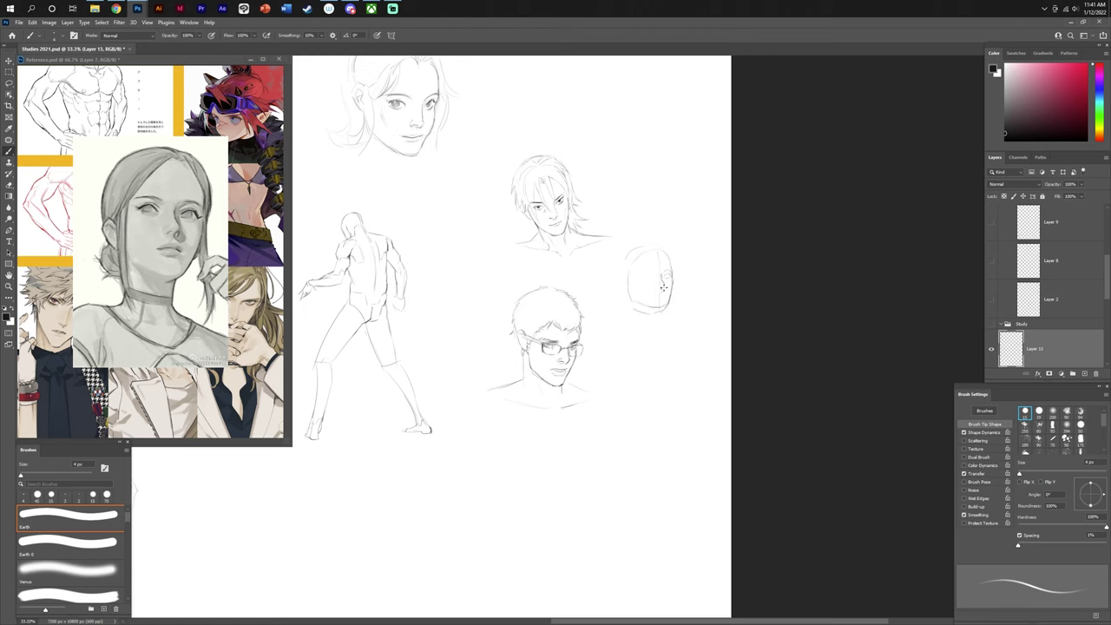
key("e")
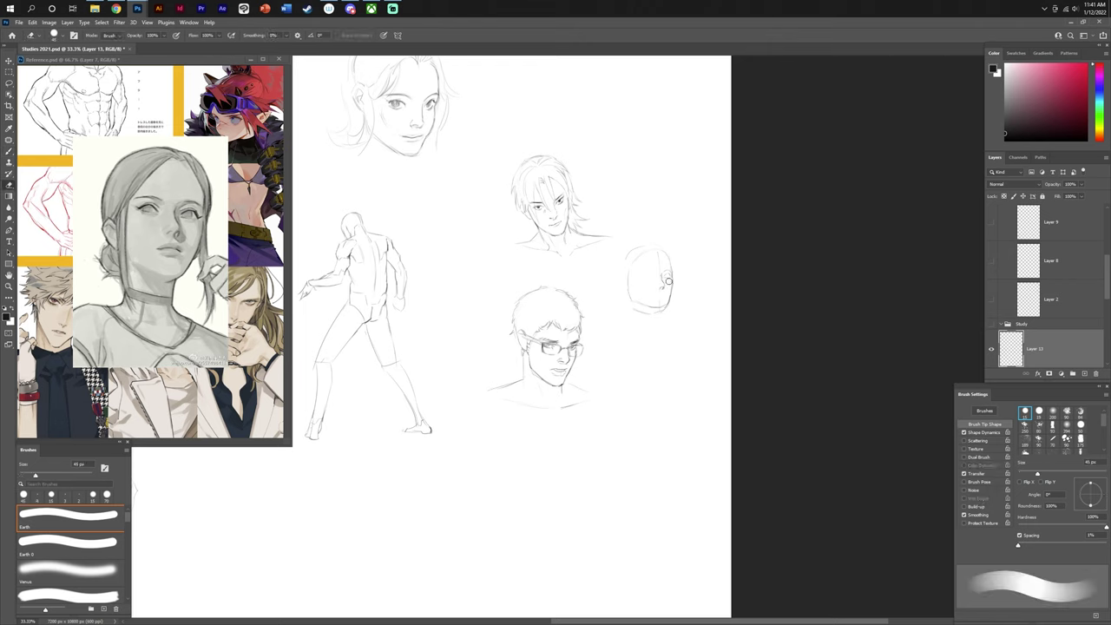
key("b")
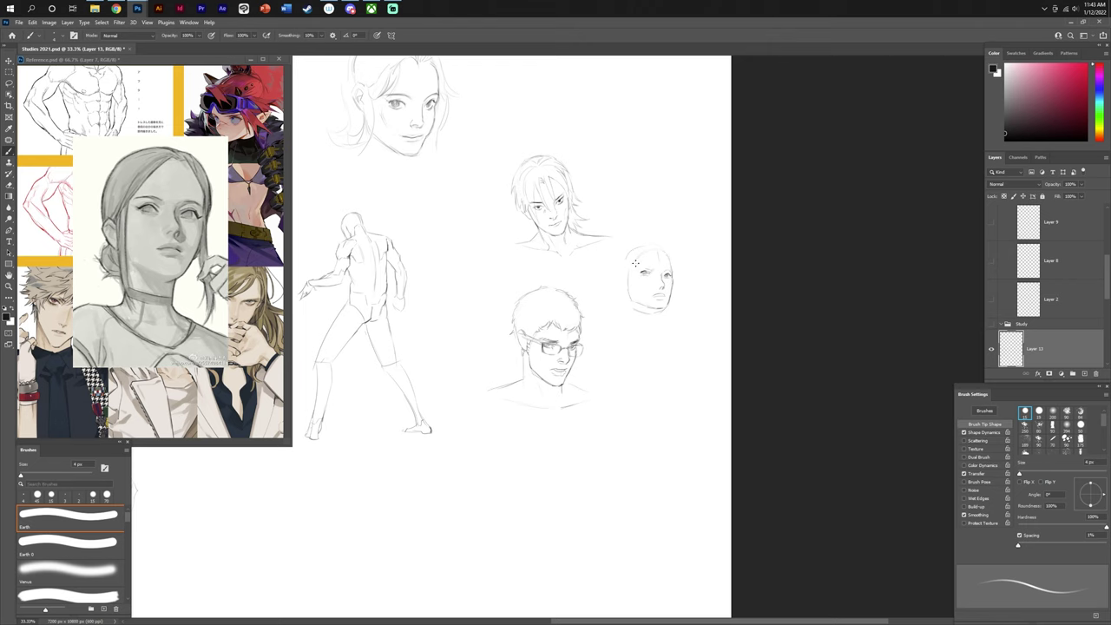
- Draw the side of the woman's face down to the neck and refine the facial lines with alternating brush and eraser strokes
mouse_move(635, 268)
left_mouse_down()
mouse_move(628, 303)
mouse_move(643, 251)
mouse_move(636, 311)
mouse_move(625, 273)
mouse_move(639, 303)
mouse_move(674, 306)
mouse_move(649, 311)
mouse_move(660, 326)
mouse_move(629, 290)
mouse_move(633, 320)
left_mouse_up()
key("e")
key("b")
key("e")
key("b")
key("e")
key("b")
key("e")
key("b")
key("e")
key("b")
- Lasso the area around the woman's mouth and clean up the lines there with the eraser and brush
key("l")
left_click_drag(665, 295, 673, 297)
key("e")
key("b")
- Draw the woman's hair around the crown and down both sides of the face, erasing overlapping construction lines
mouse_move(628, 254)
left_mouse_down()
mouse_move(671, 239)
mouse_move(675, 275)
mouse_move(658, 317)
mouse_move(673, 313)
mouse_move(668, 282)
mouse_move(677, 322)
left_mouse_up()
key("e")
key("b")
key("e")
key("b")
key("e")
key("b")
mouse_move(637, 248)
left_mouse_down()
mouse_move(624, 273)
mouse_move(626, 258)
mouse_move(662, 251)
left_mouse_up()
key("e")
key("b")
- Reduce the brush size and draw the line beside the woman's low bun down to the neck
key("bracketleft")
key("bracketleft")
key("bracketleft")
key("bracketleft")
key("bracketleft")
key("bracketleft")
key("bracketleft")
key("bracketleft")
key("bracketleft")
key("bracketleft")
key("bracketleft")
key("bracketleft")
key("bracketleft")
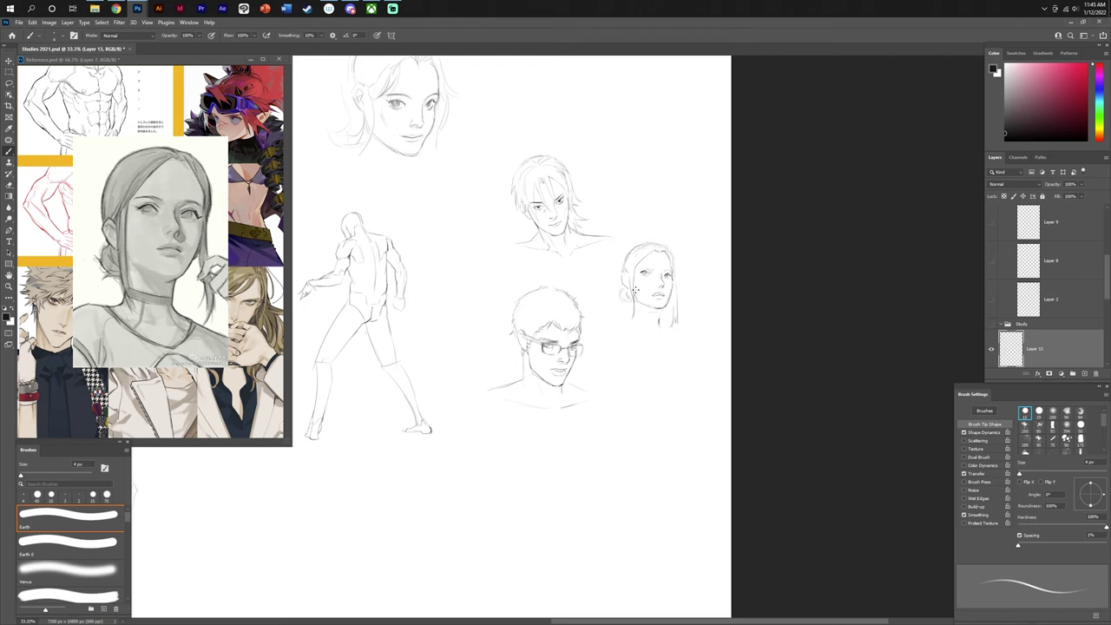
left_click_drag(633, 288, 635, 311)
- Lasso the woman's head, adjust it with Free Transform and return to the brush
key("l")
mouse_move(651, 235)
left_mouse_down()
mouse_move(626, 248)
mouse_move(612, 279)
mouse_move(673, 287)
mouse_move(700, 230)
left_mouse_up()
key("ctrl+t")
key("b")
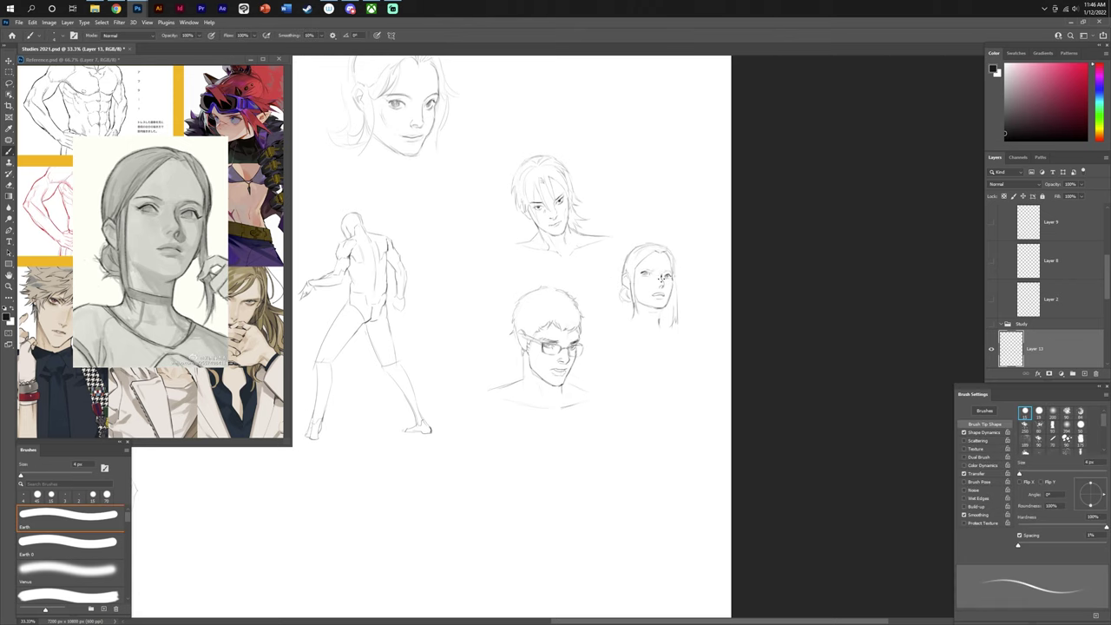